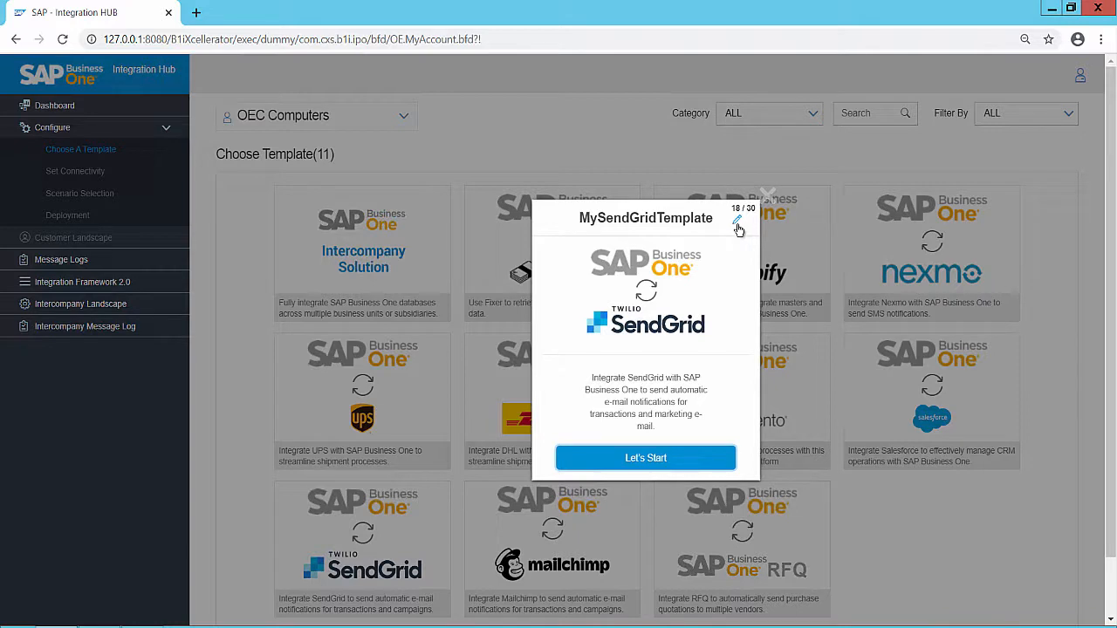
# - Name the SendGrid template MySendGridTemplate and start its configuration
pyautogui.click(737, 222)
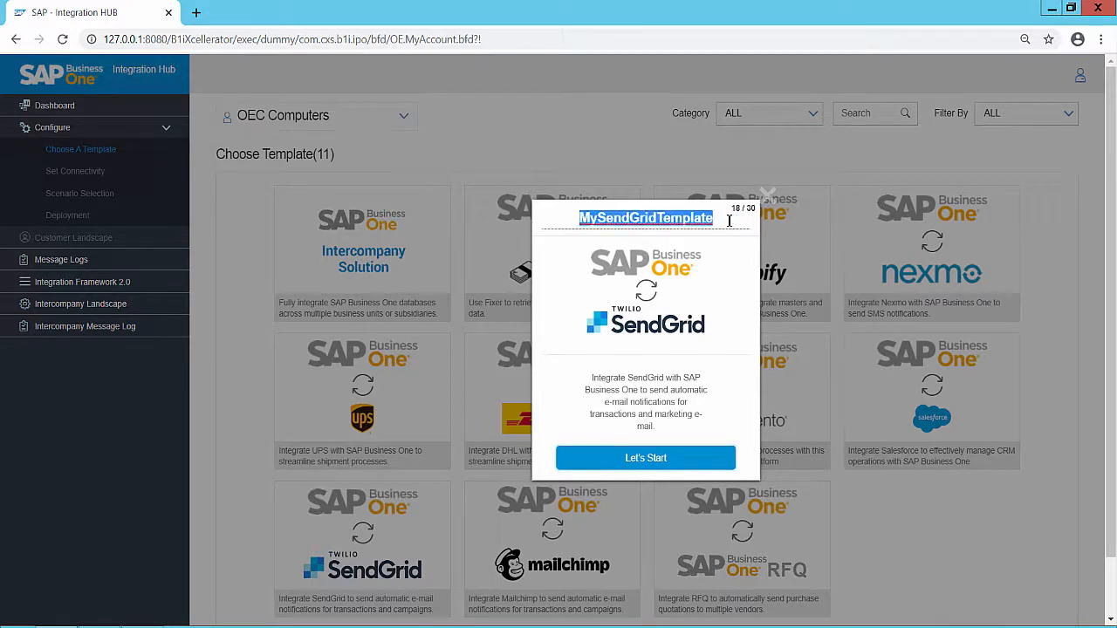
pyautogui.click(729, 220)
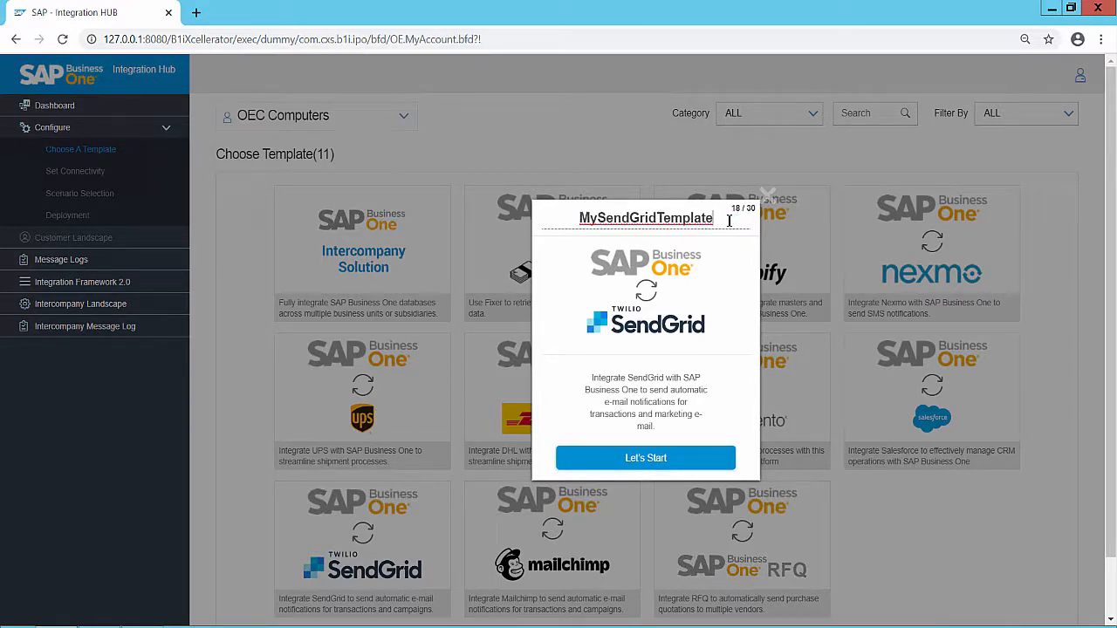
pyautogui.press('BackSpace')
pyautogui.press('BackSpace')
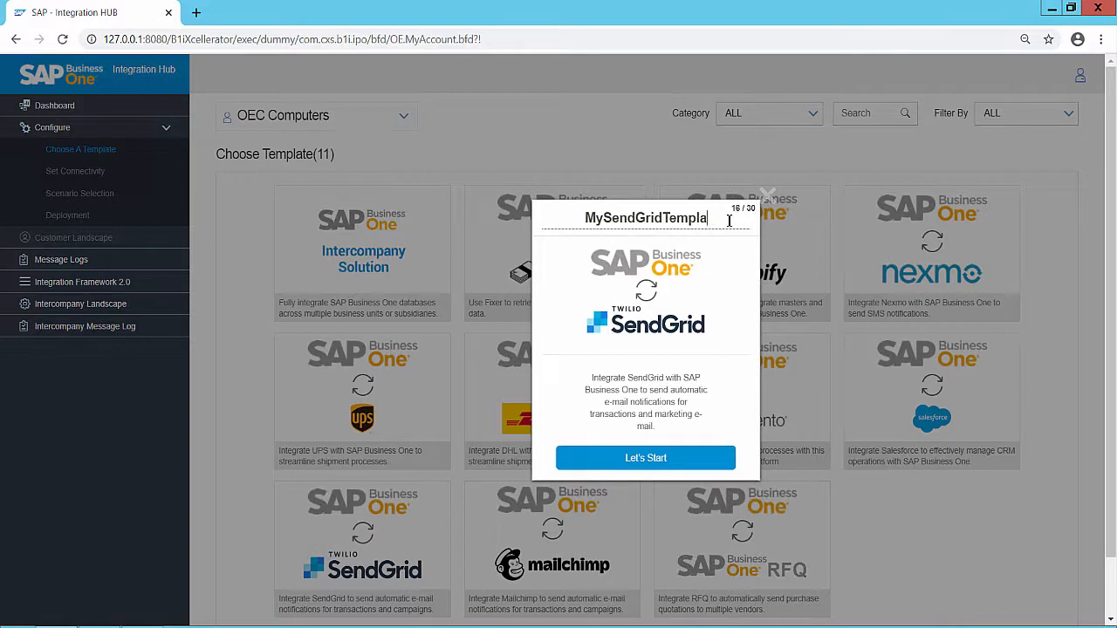
pyautogui.write('t')
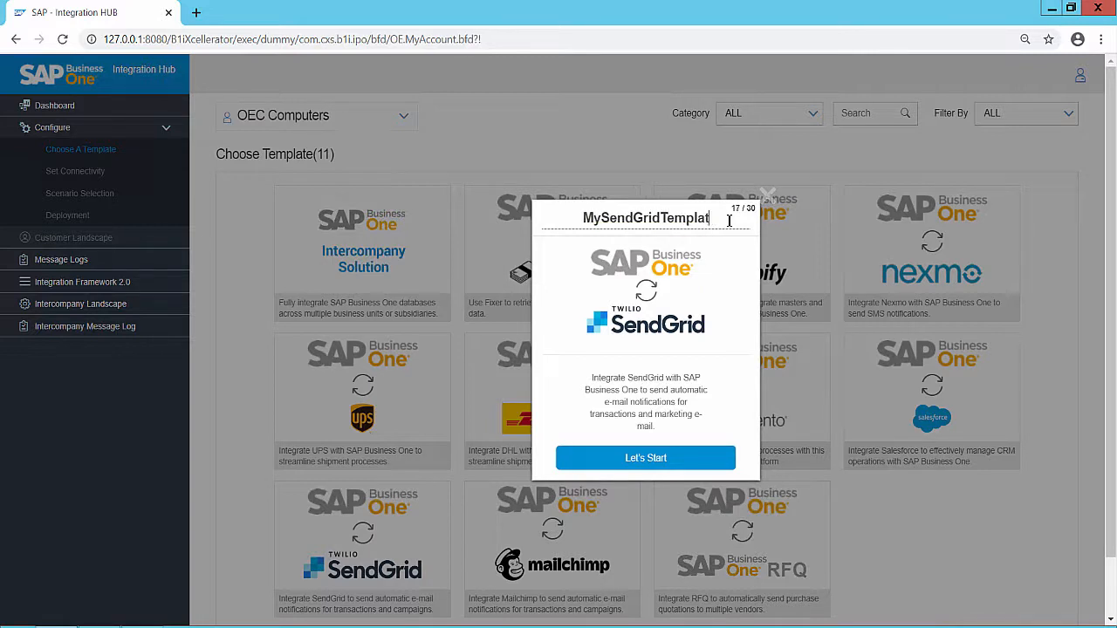
pyautogui.write('e')
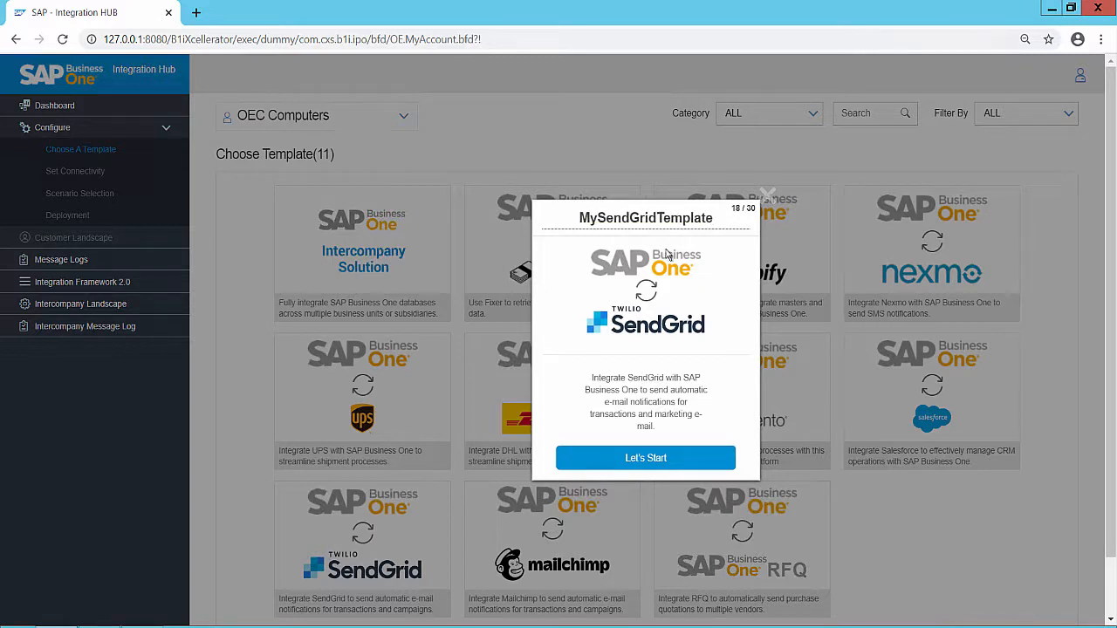
pyautogui.click(660, 464)
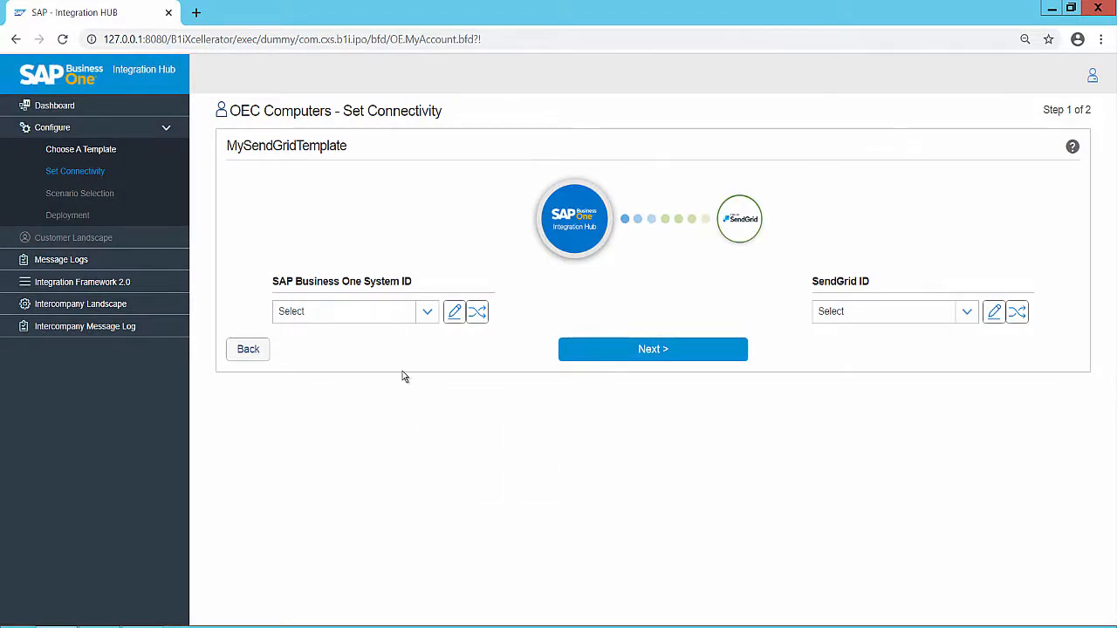
# - Choose SBODEMOUS as the SAP Business One system ID and test its connection
pyautogui.click(427, 314)
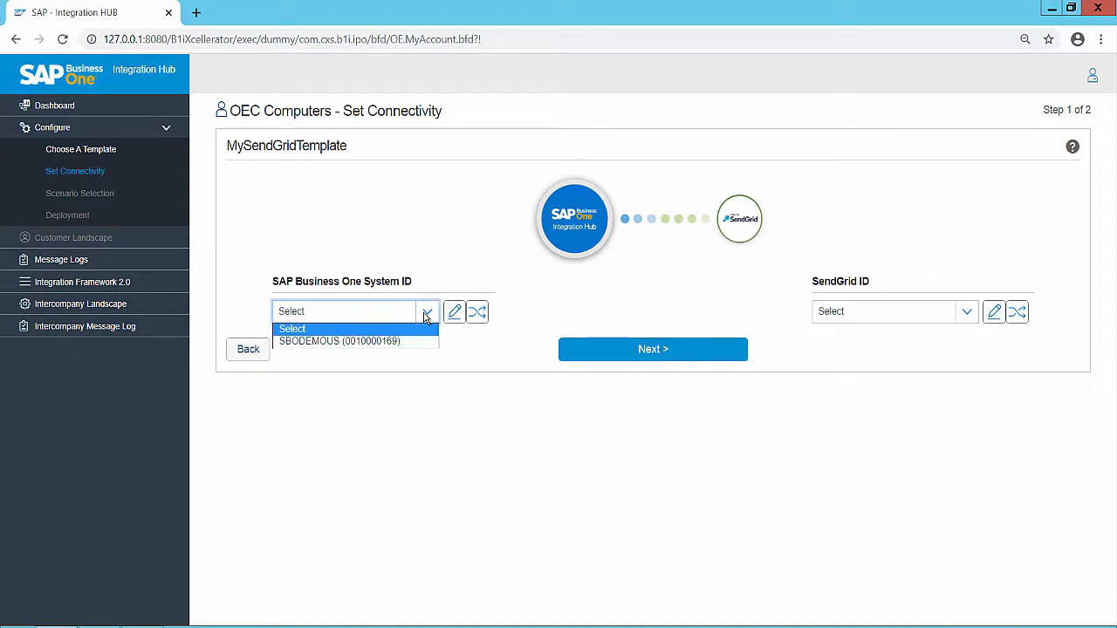
pyautogui.click(376, 341)
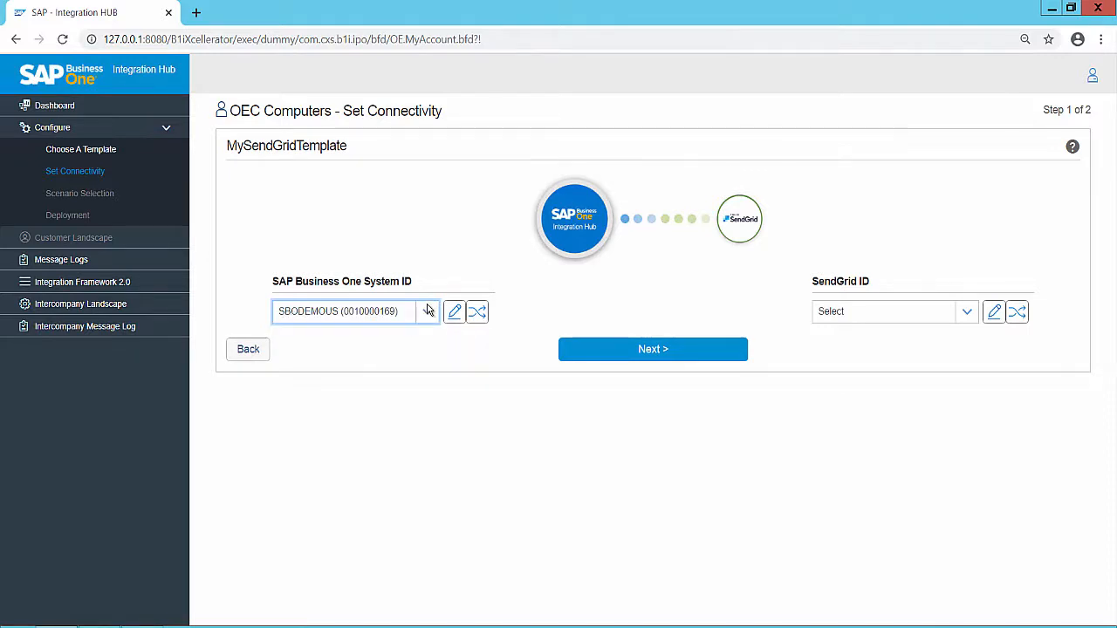
pyautogui.click(478, 314)
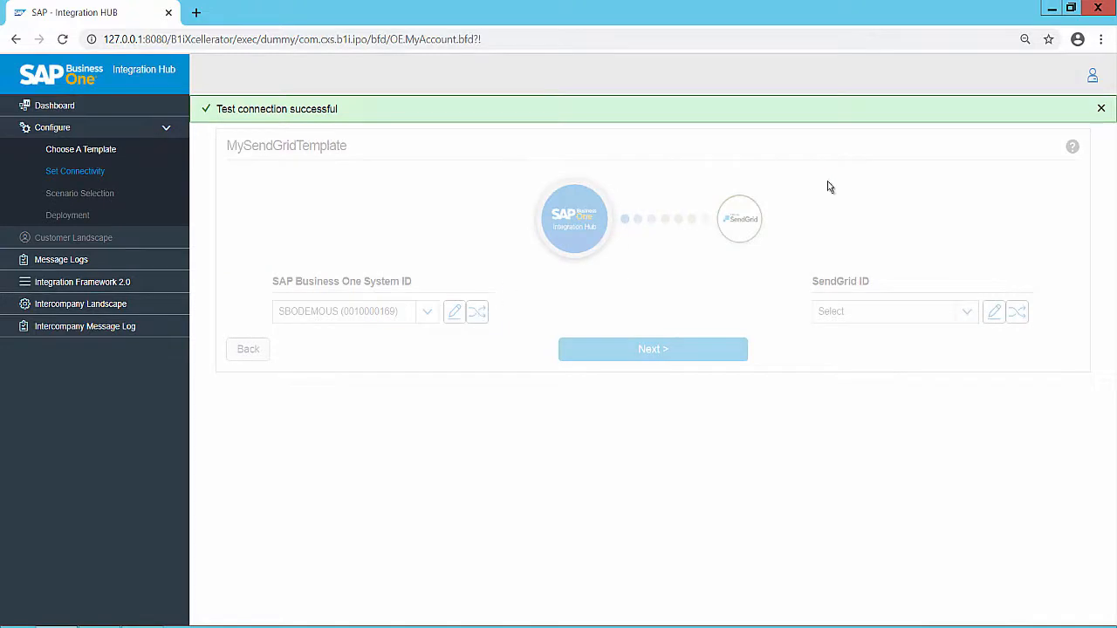
pyautogui.click(1102, 109)
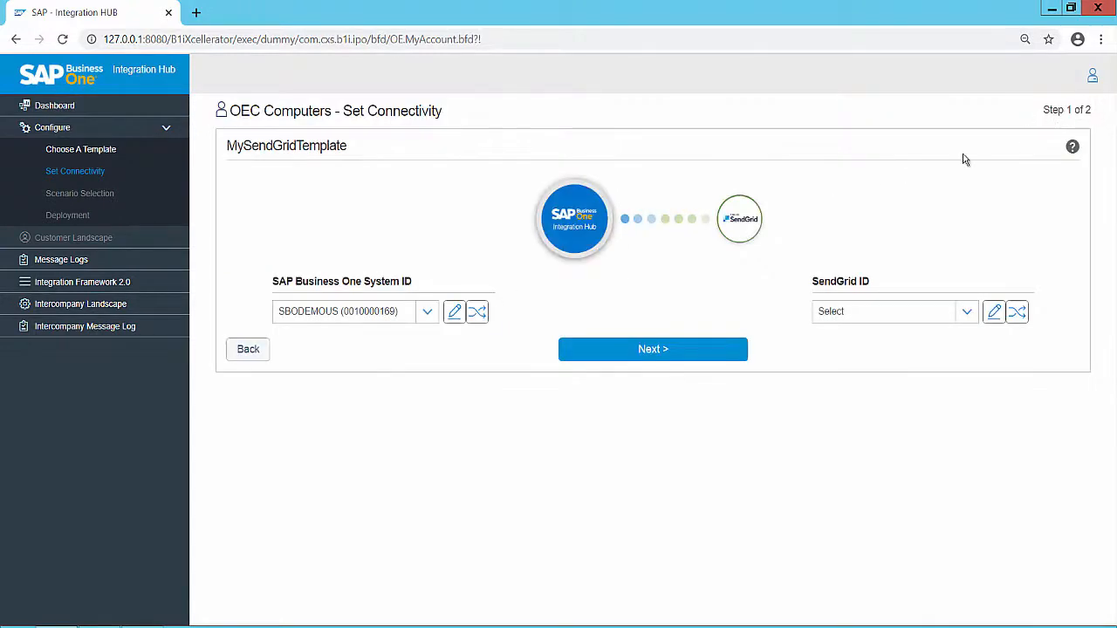
# - Create a SendGrid connection with the system name SendGrid and the account's API key, and test it
pyautogui.click(967, 315)
pyautogui.click(967, 316)
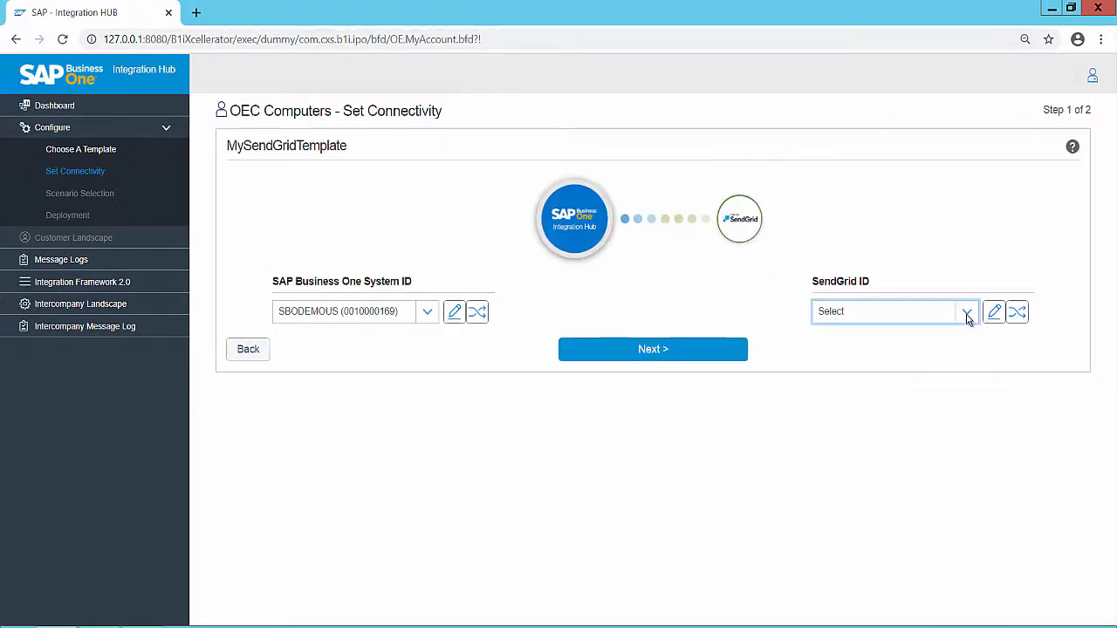
pyautogui.click(995, 312)
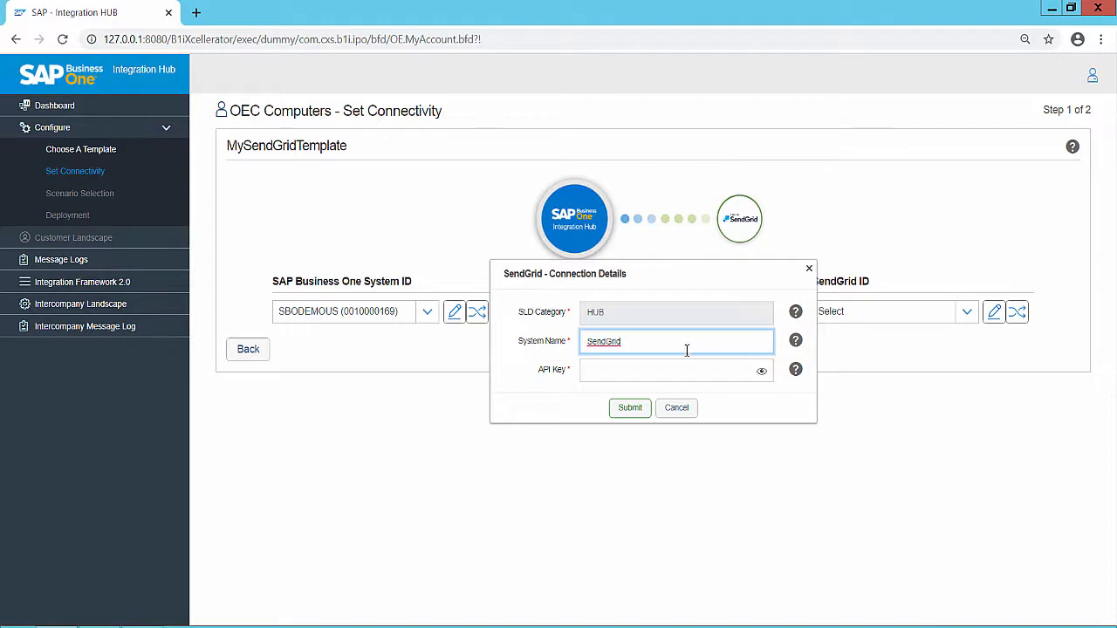
pyautogui.click(640, 373)
pyautogui.click(631, 408)
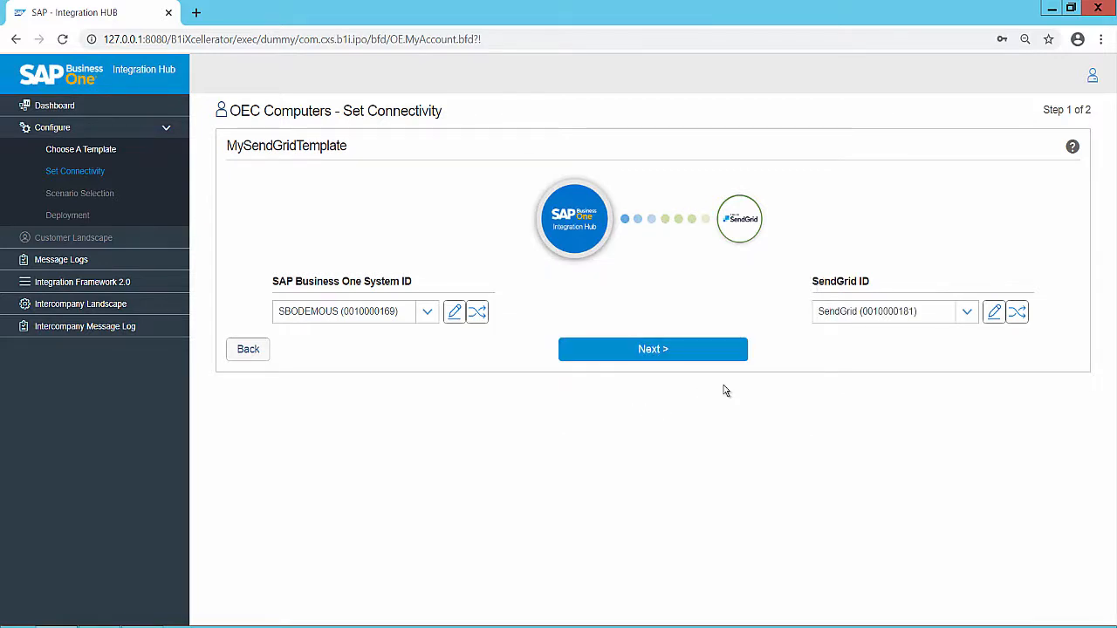
pyautogui.click(1018, 312)
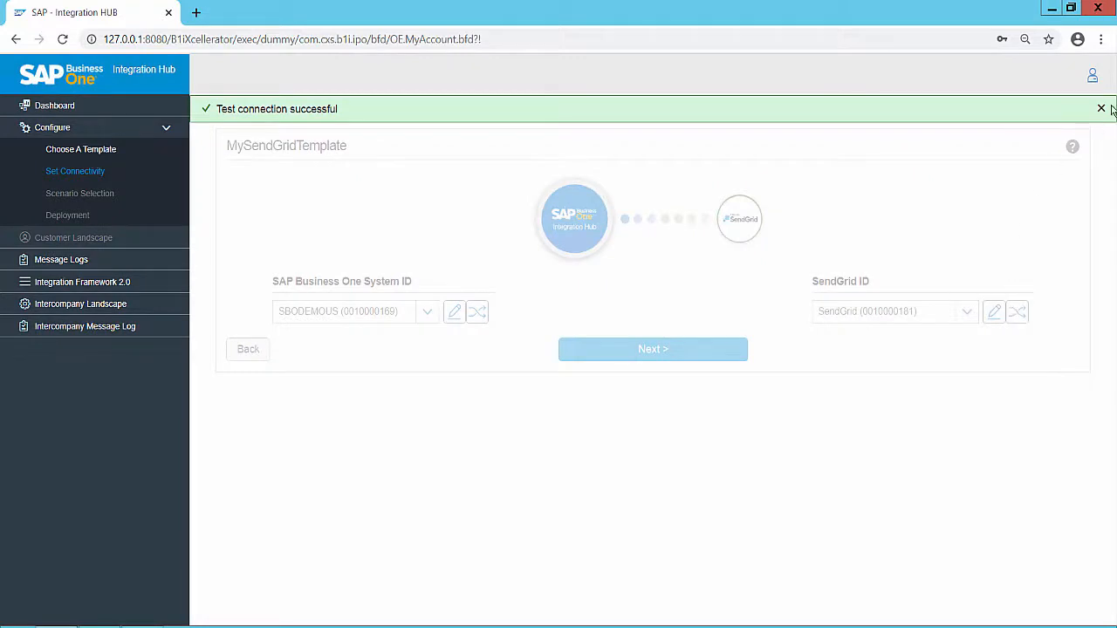
pyautogui.click(1103, 109)
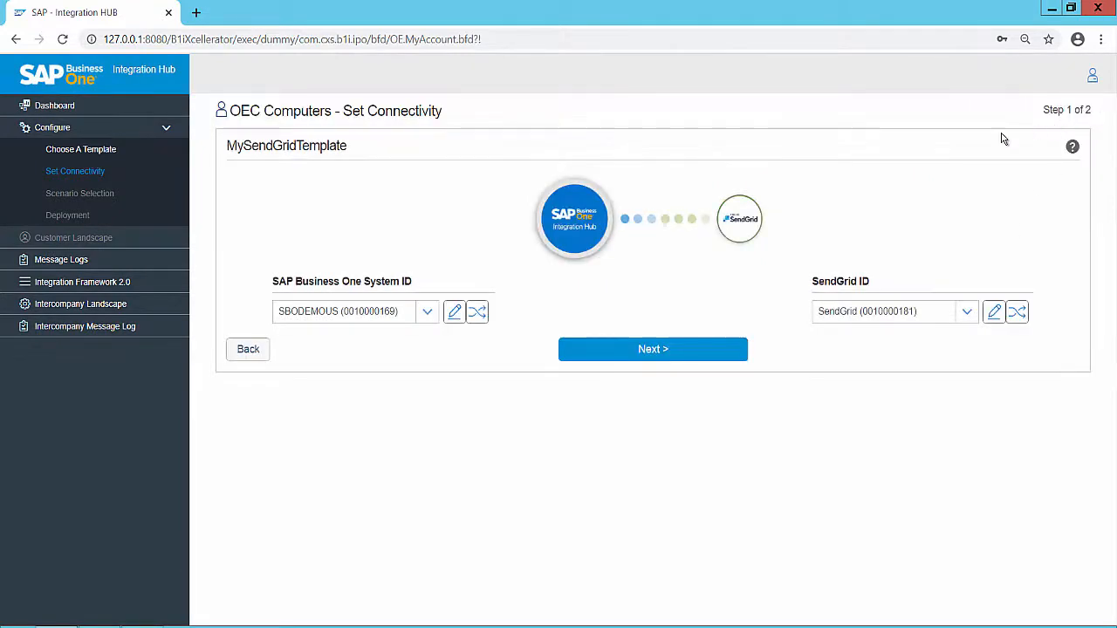
# - Proceed to deployment and deploy MySendGridTemplate for OEC Computers
pyautogui.click(642, 351)
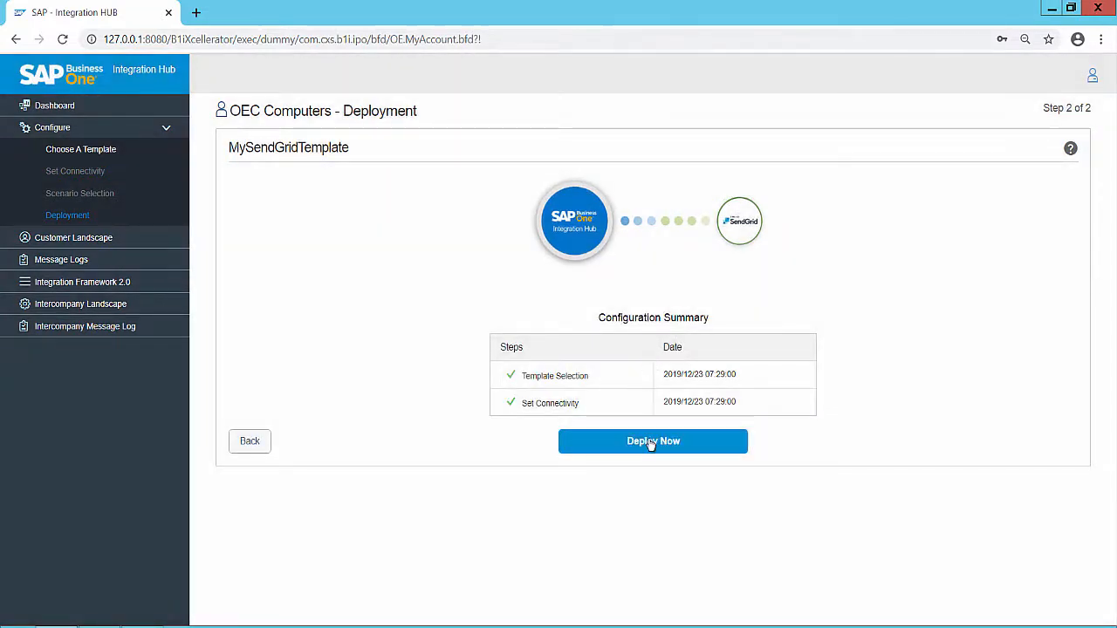
pyautogui.click(651, 442)
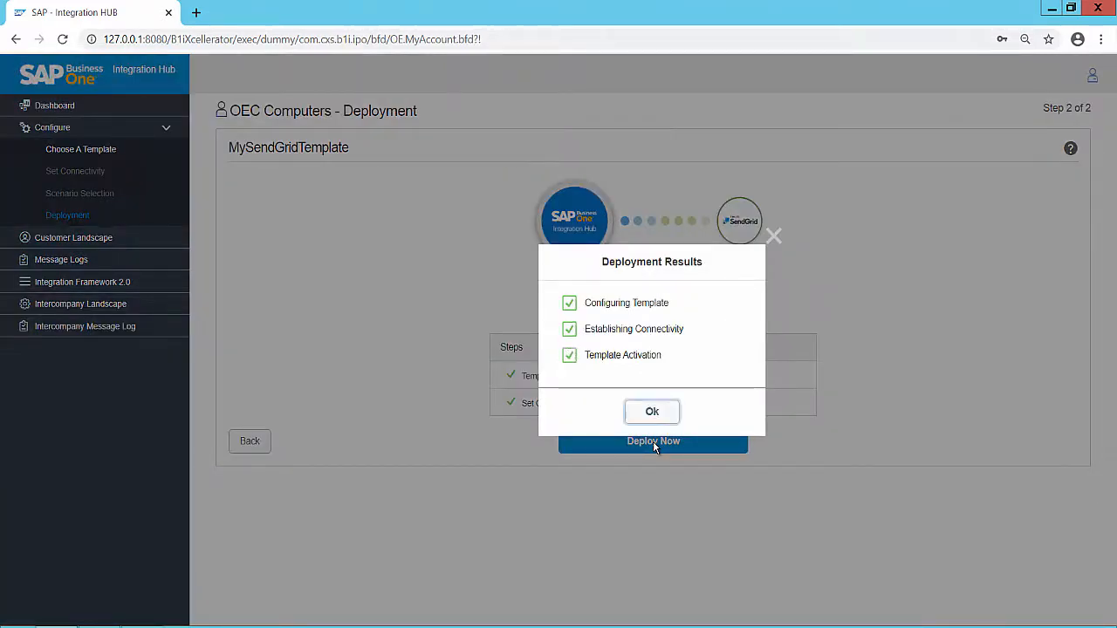
pyautogui.click(653, 413)
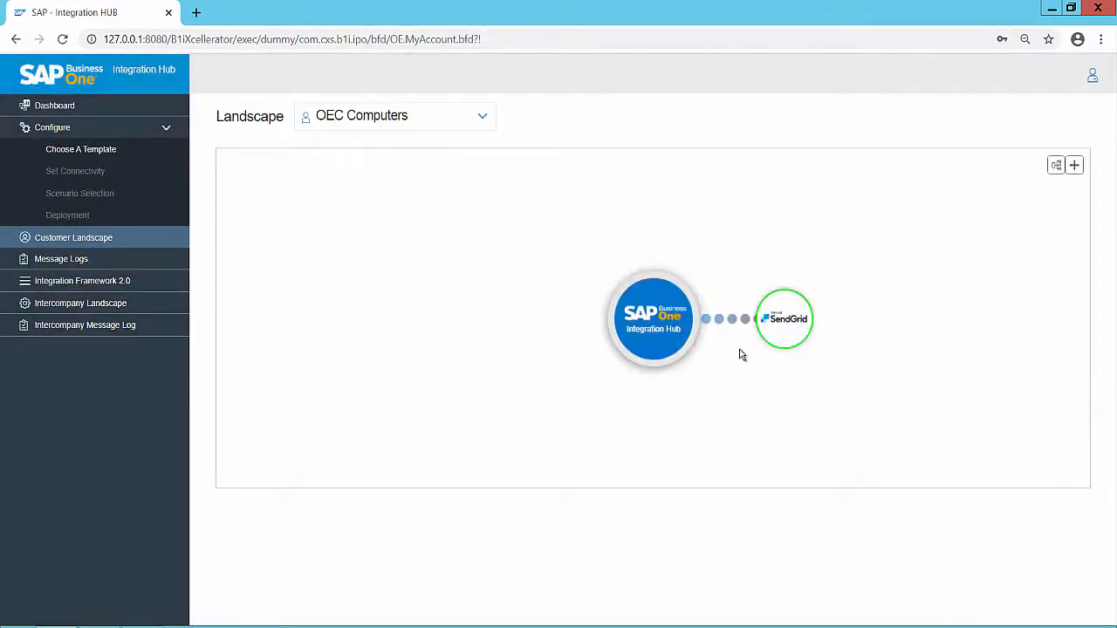
# - Run the SAP Business One Client (32-bit) from the desktop as administrator, and close it again with confirmation
pyautogui.click(104, 155)
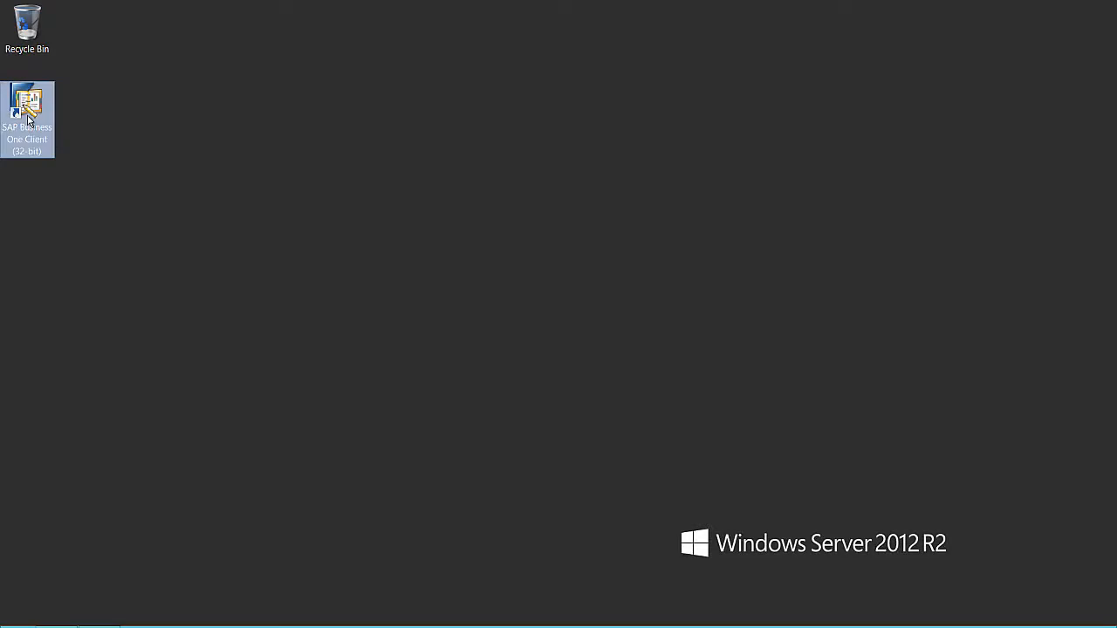
pyautogui.rightClick(28, 115)
pyautogui.click(113, 154)
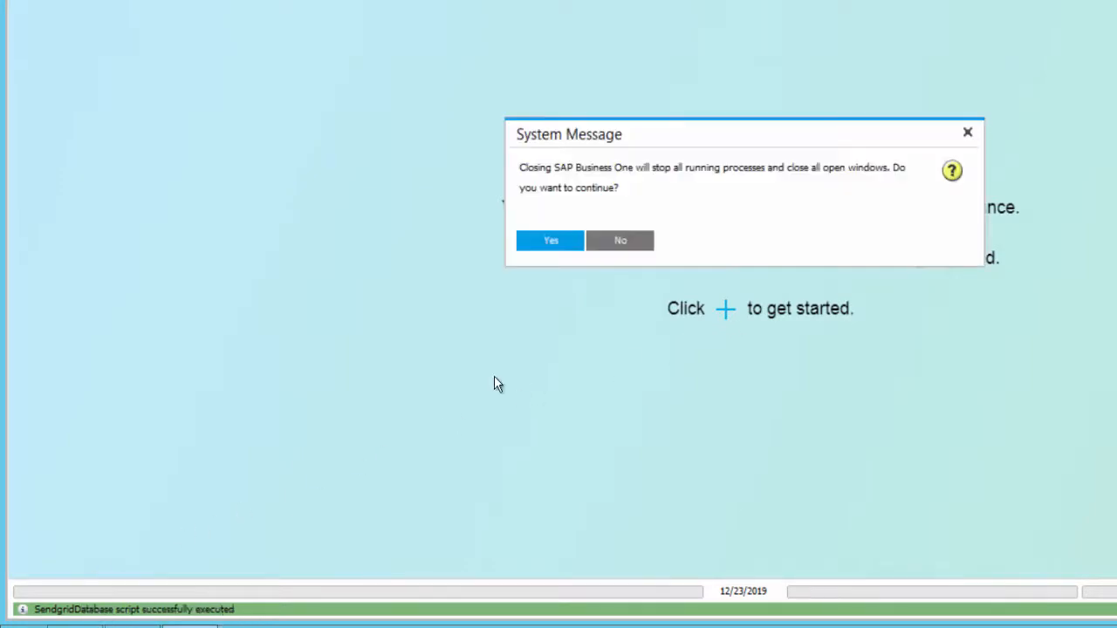
pyautogui.click(550, 241)
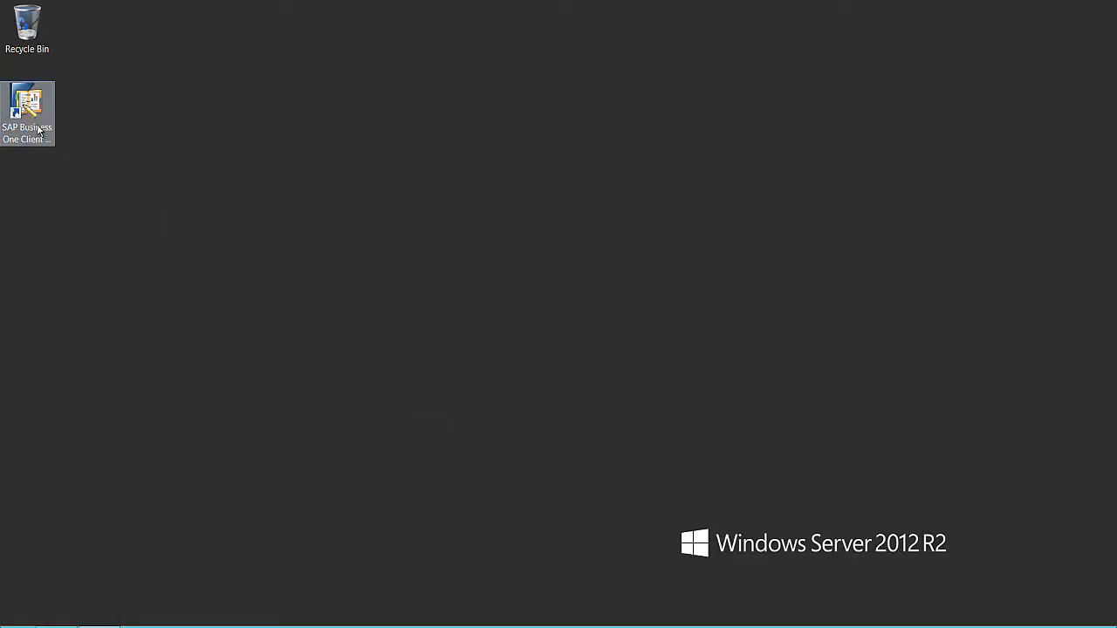
# - Relaunch the SAP Business One client from the desktop with administrator rights
pyautogui.click(33, 125)
pyautogui.rightClick(33, 125)
pyautogui.click(88, 165)
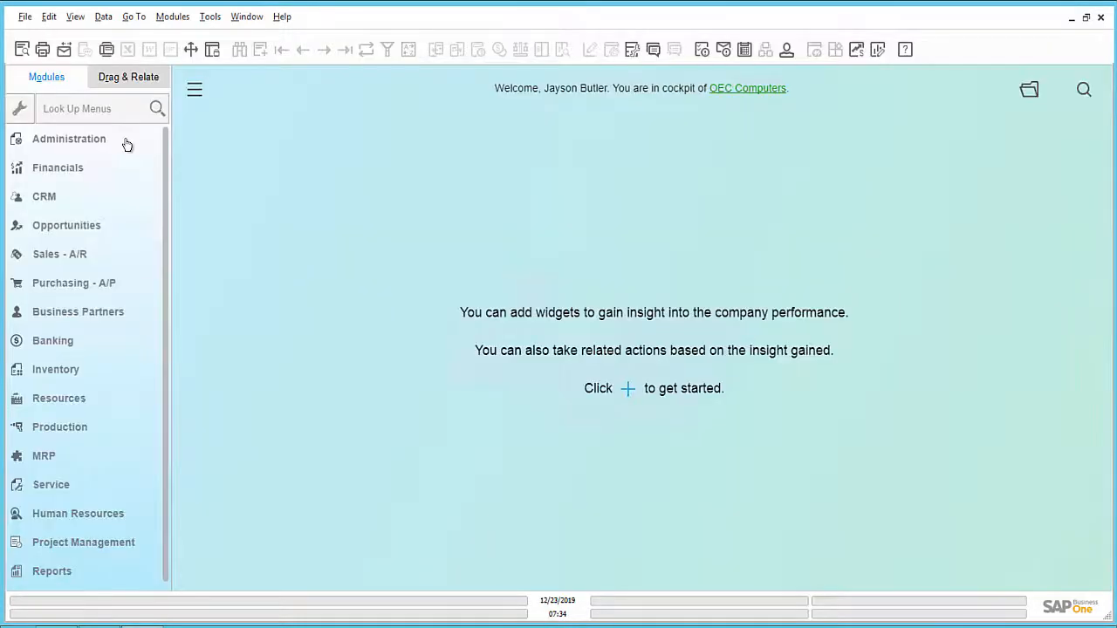
# - Open Feature Activation for the Integration Hub in the Administration module
pyautogui.click(126, 143)
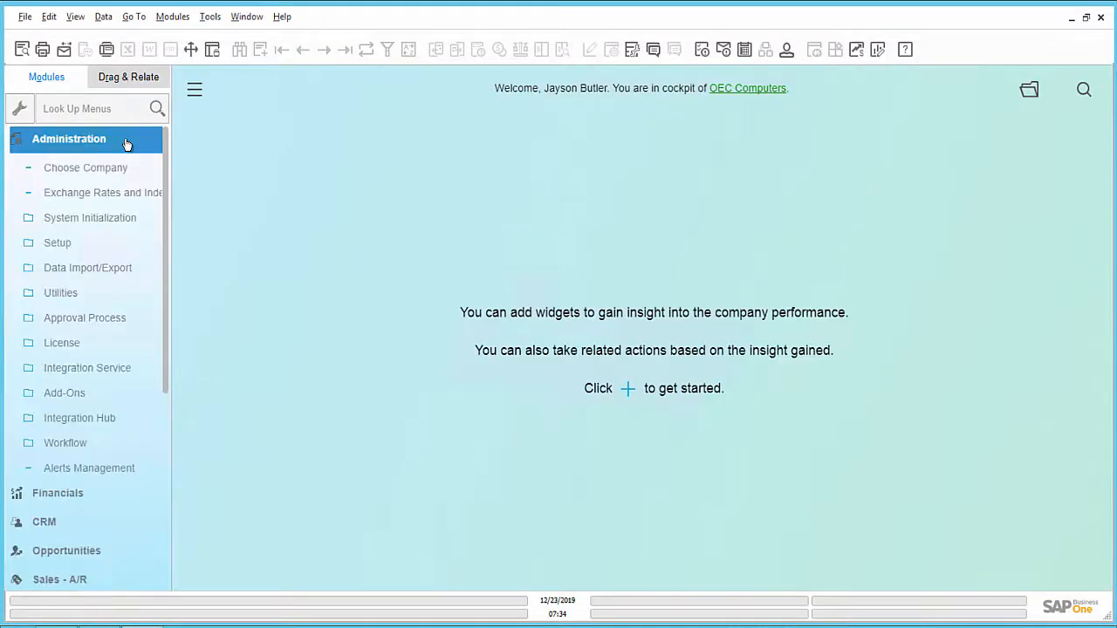
pyautogui.click(111, 421)
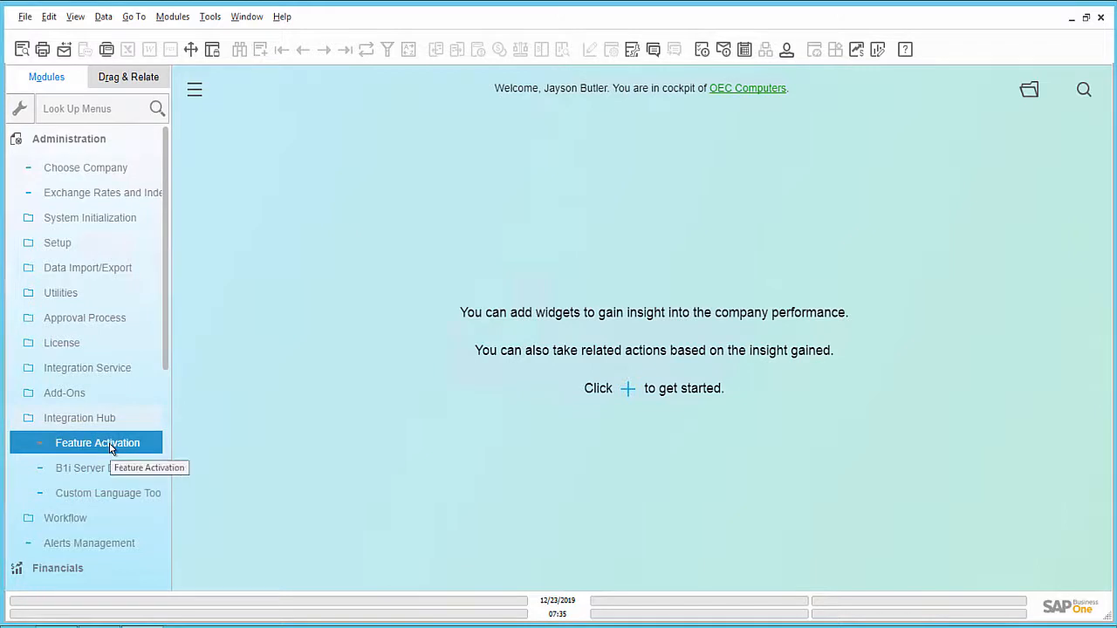
pyautogui.click(110, 444)
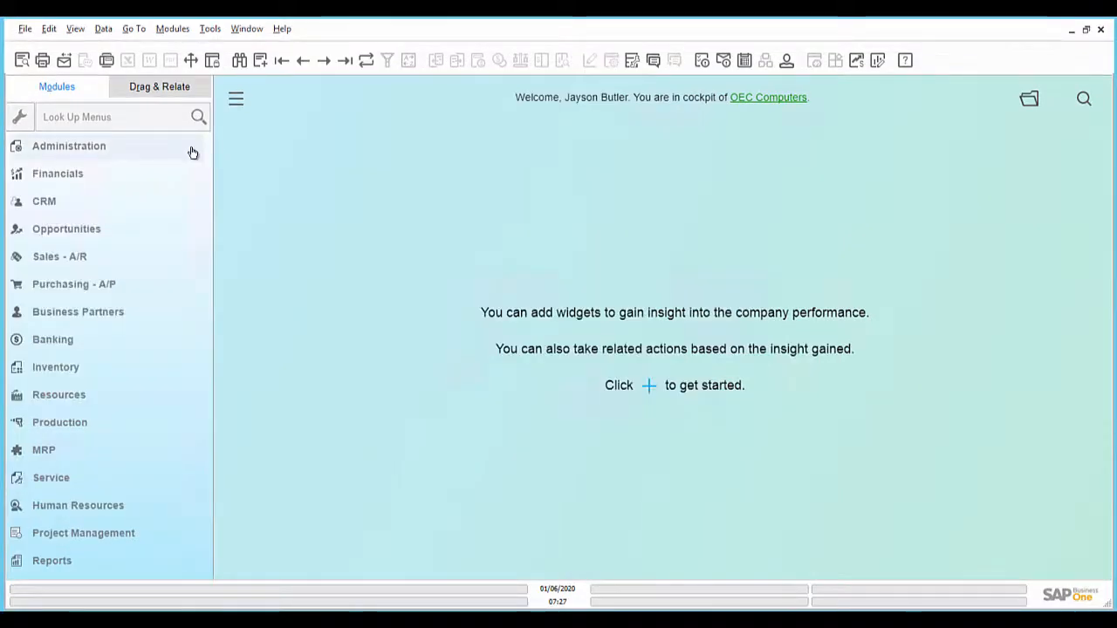
# - Open the general user setup in Administration and find the record with user code manager
pyautogui.click(192, 151)
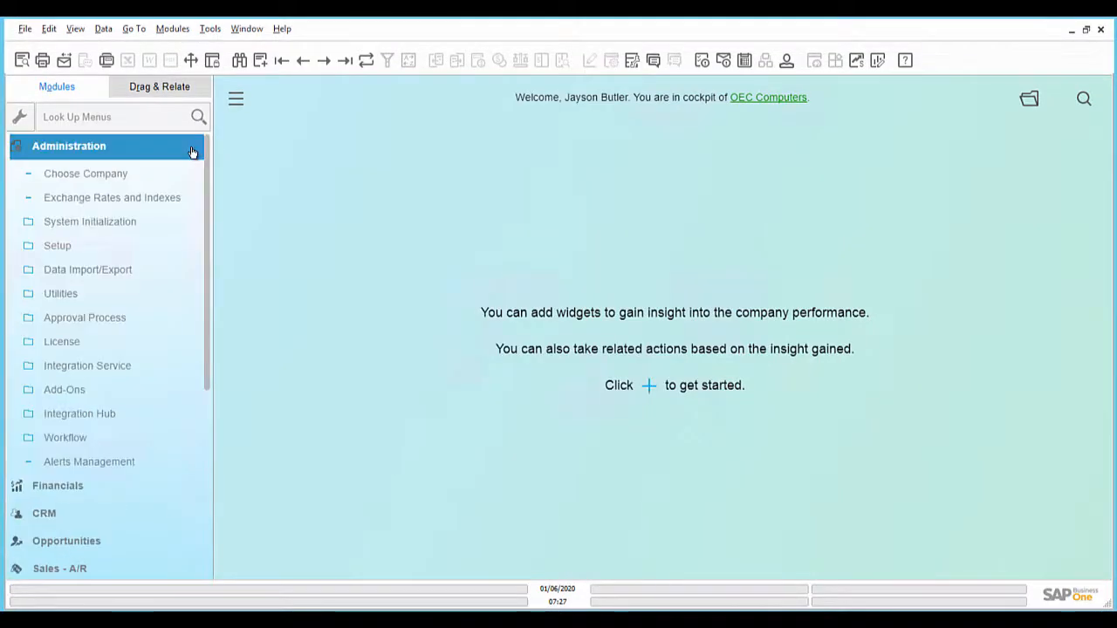
pyautogui.click(167, 250)
pyautogui.click(160, 272)
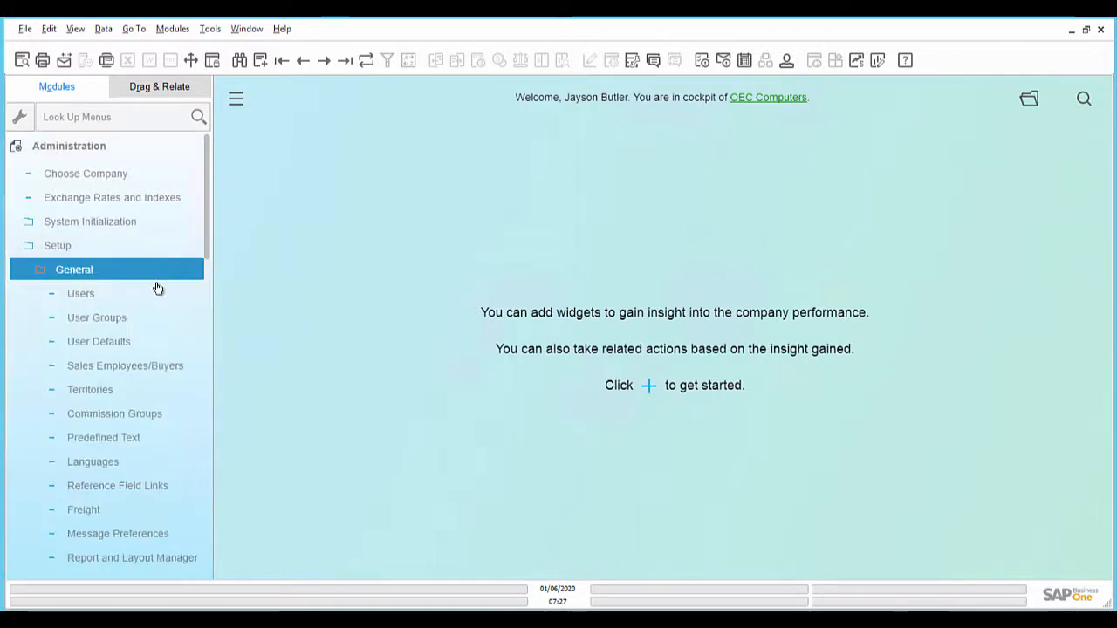
pyautogui.click(157, 293)
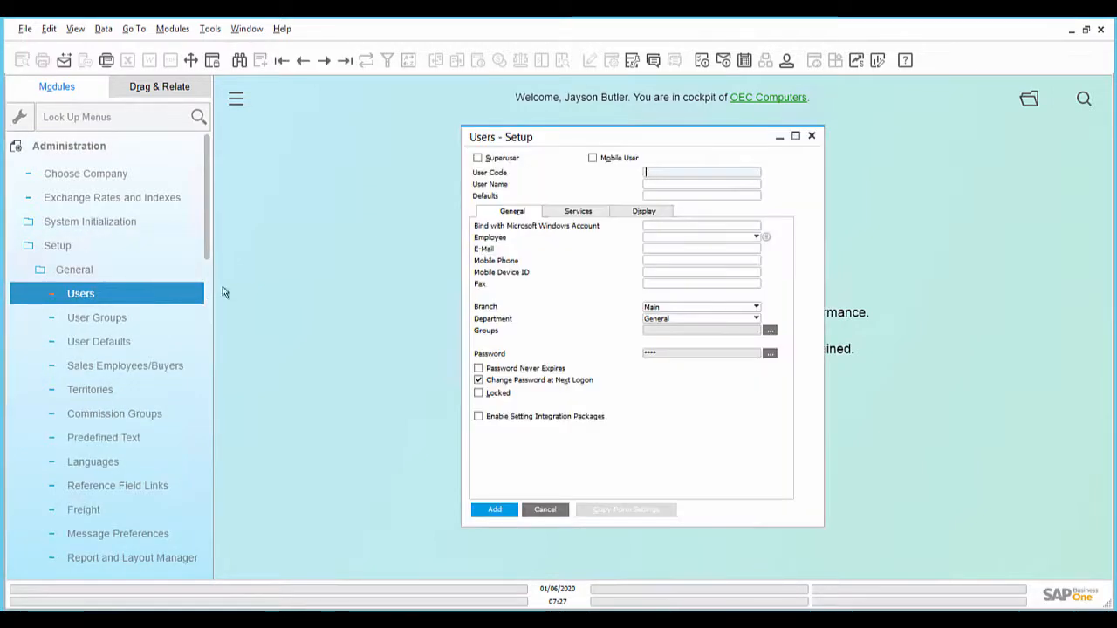
pyautogui.click(239, 60)
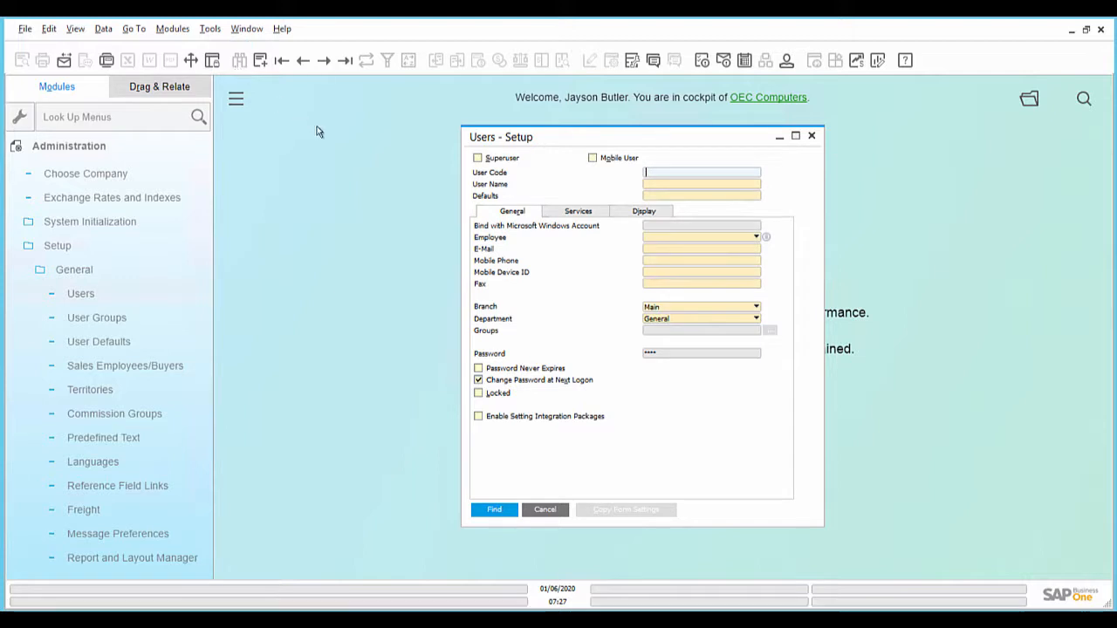
pyautogui.write('manager')
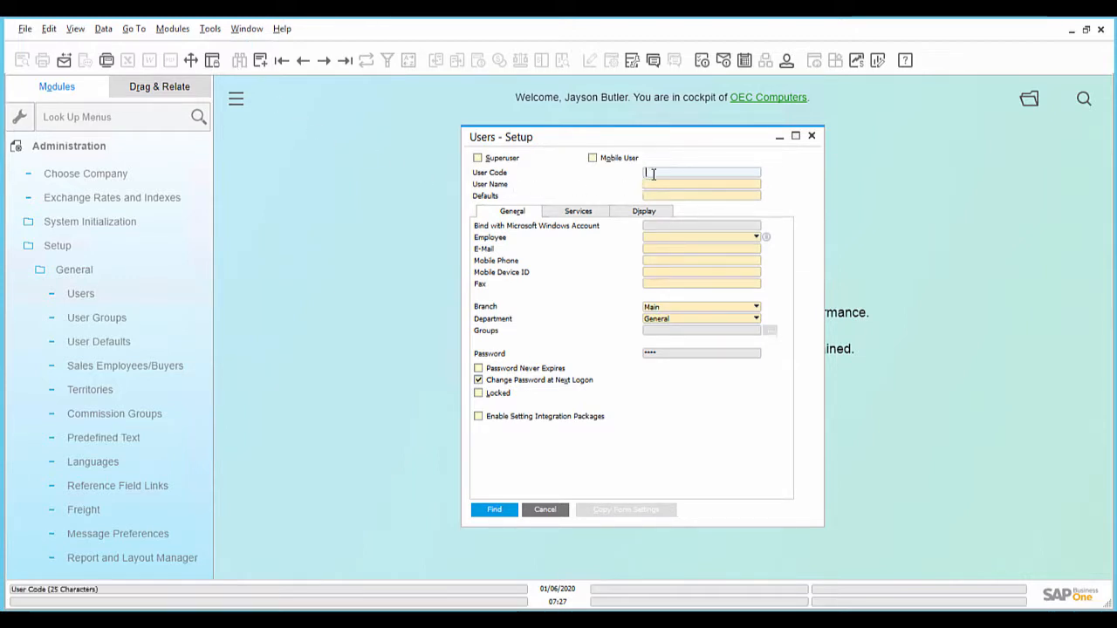
pyautogui.click(494, 512)
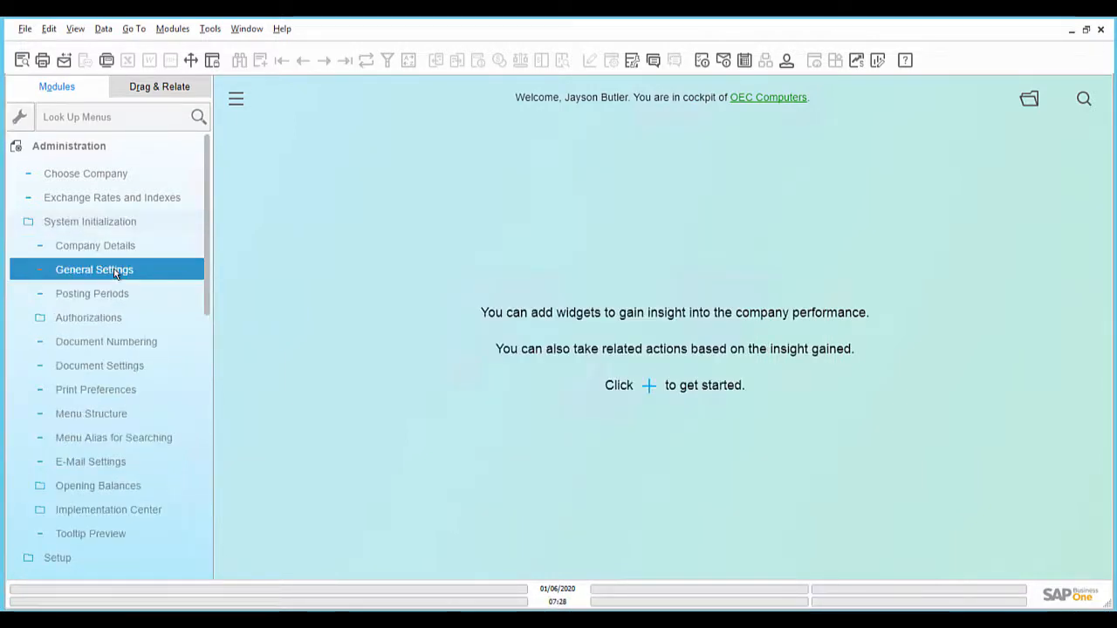
# - Check the folder paths in General Settings, including the attachments folder, and close the settings
pyautogui.click(116, 270)
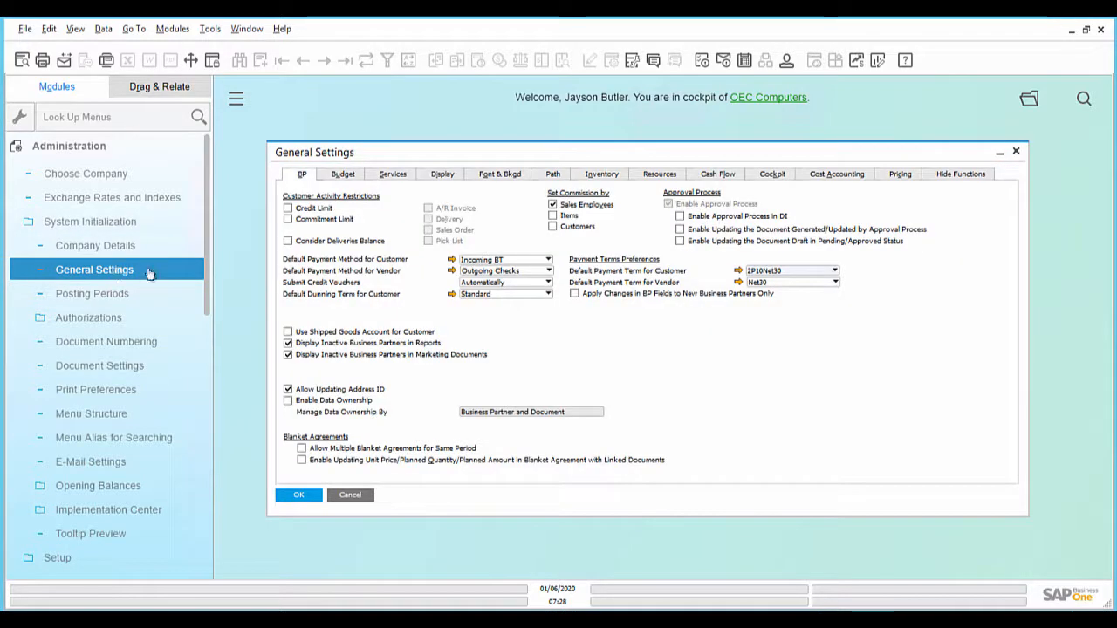
pyautogui.click(553, 177)
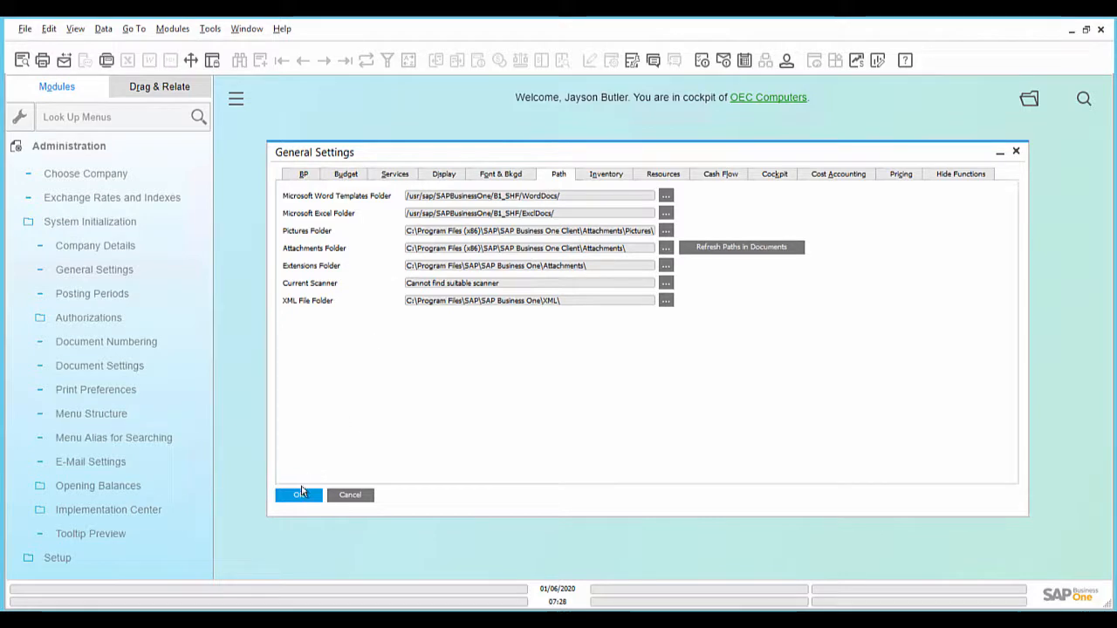
pyautogui.click(297, 495)
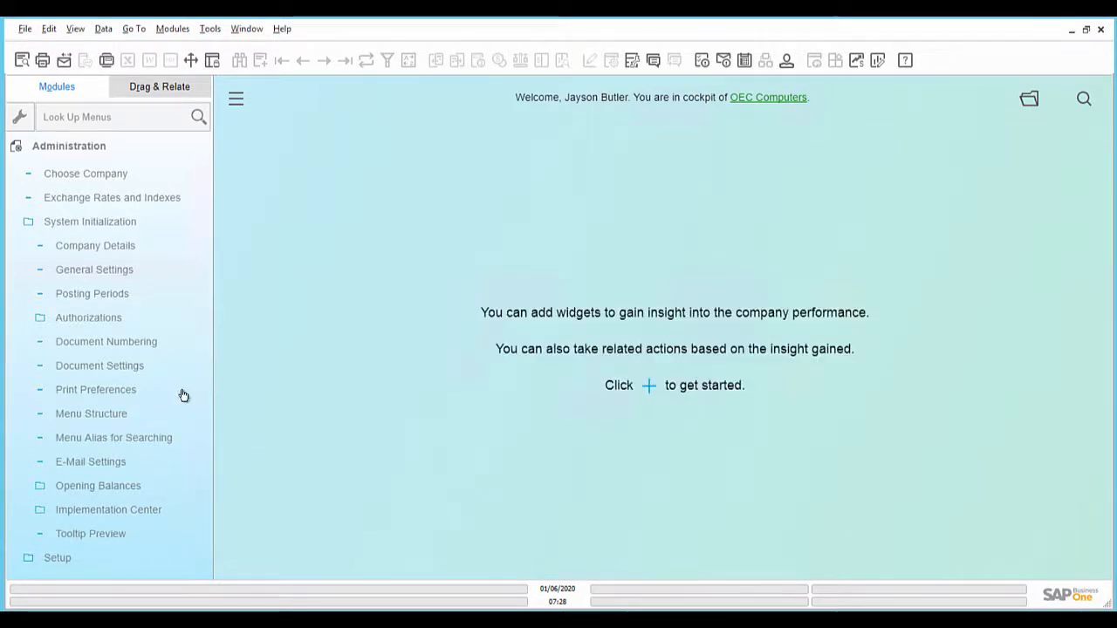
# - Open Print Preferences in System Initialization and choose SendGrid as the default e-mail gateway
pyautogui.click(160, 389)
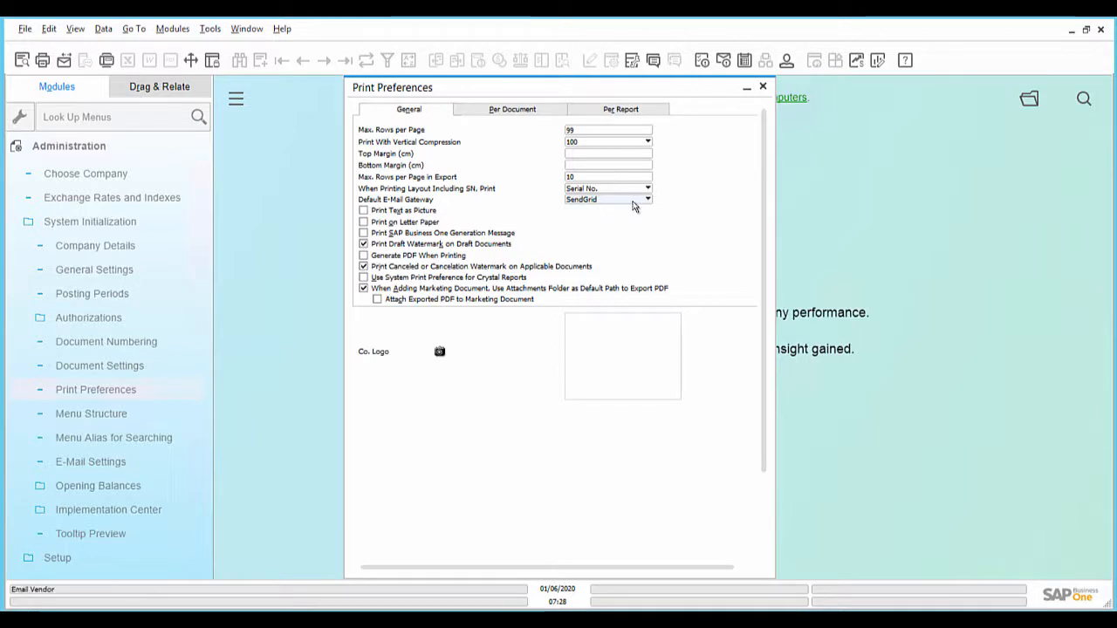
pyautogui.click(647, 201)
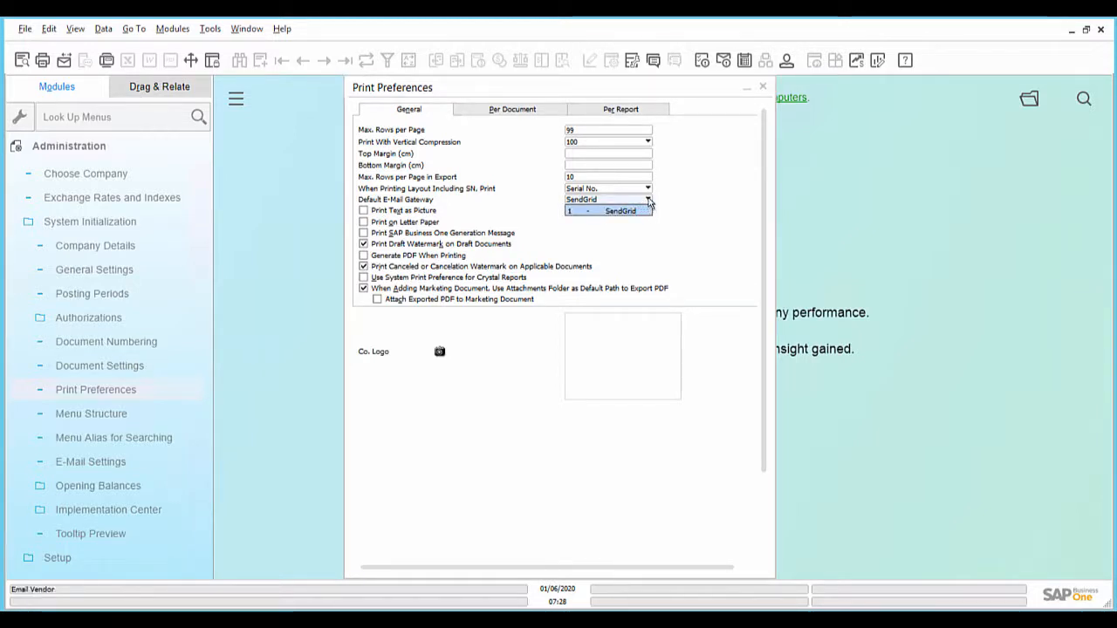
pyautogui.click(649, 211)
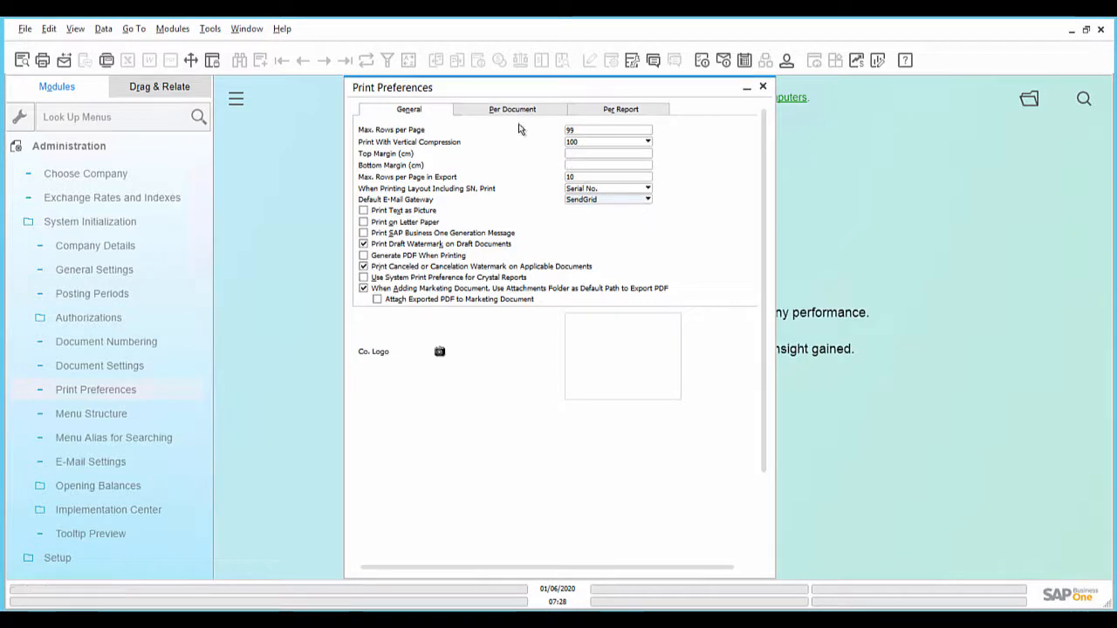
# - Review the per-document print preferences for Sales Quotation, including the predefined e-mail subject and e-mail body
pyautogui.click(508, 112)
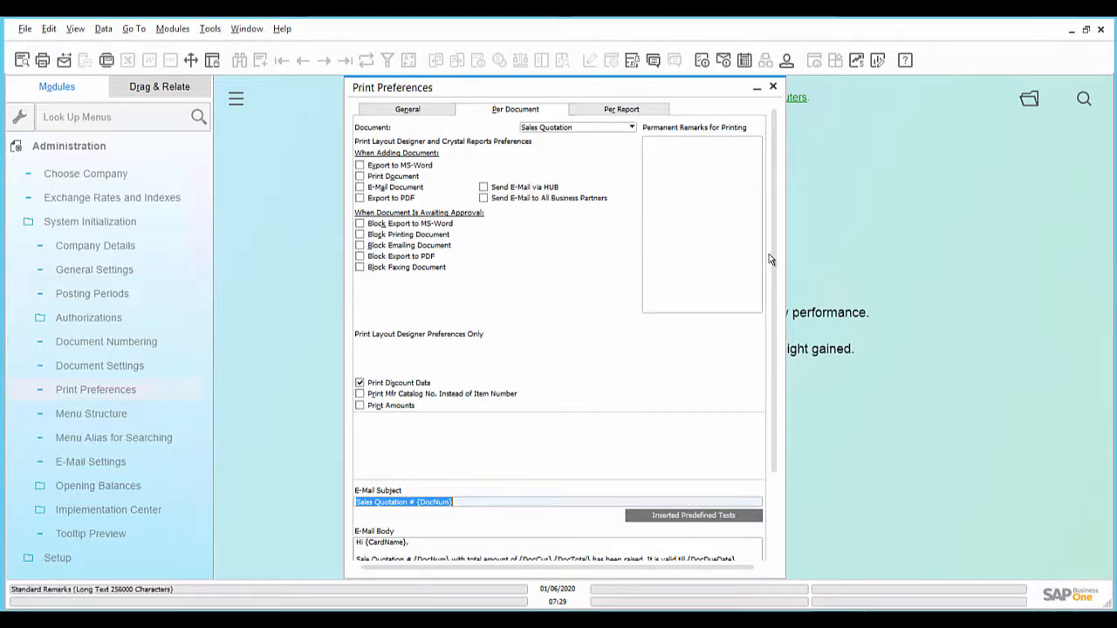
pyautogui.scroll(-1, 771, 310)
pyautogui.scroll(-4, 772, 311)
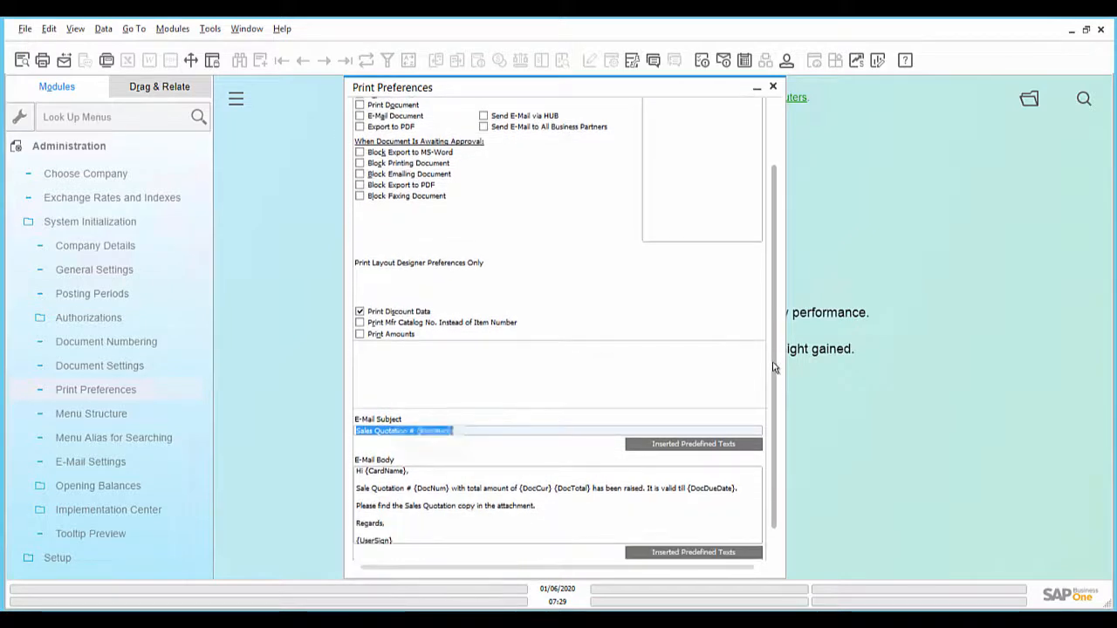
pyautogui.click(447, 405)
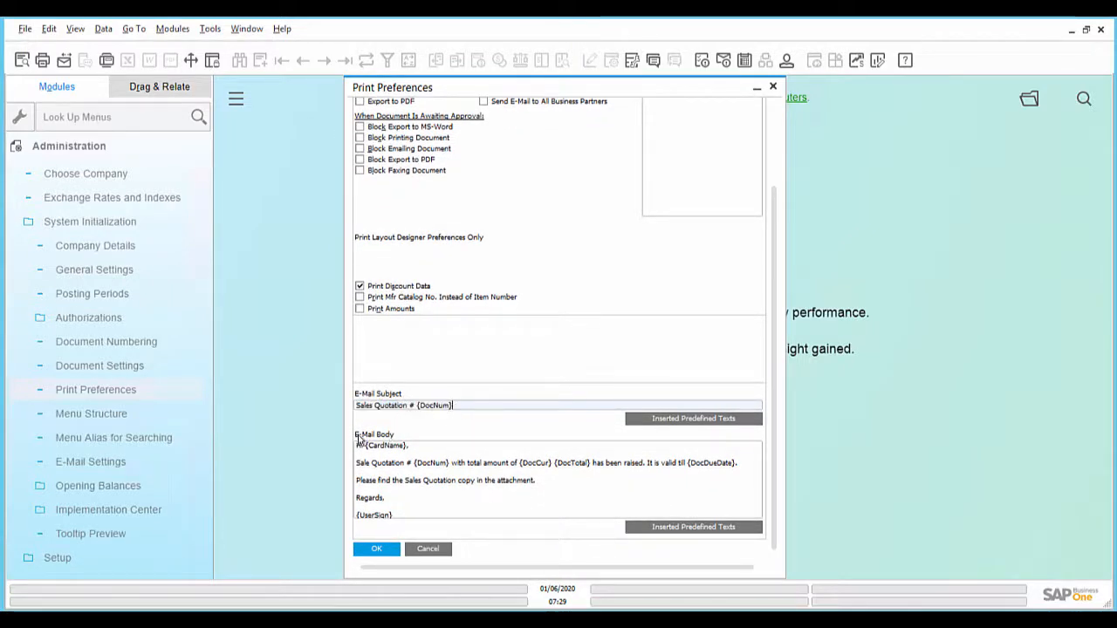
pyautogui.click(476, 464)
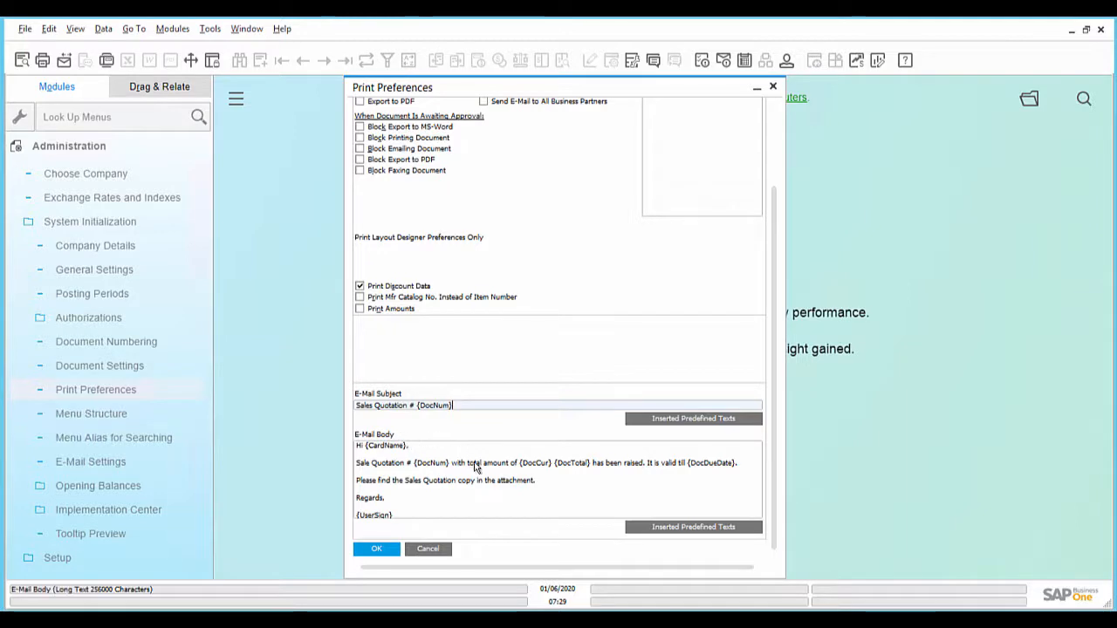
pyautogui.moveTo(775, 455); pyautogui.dragTo(774, 351)
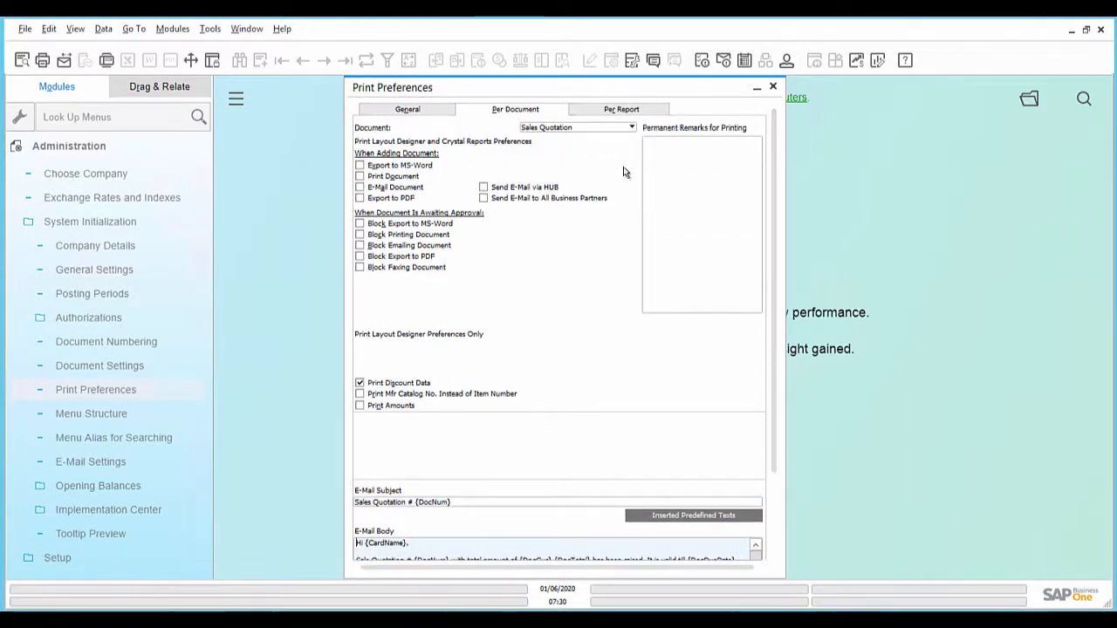
# - Select Sales Quotation as the document and enable Send E-Mail via HUB and Send E-Mail to All Business Partners
pyautogui.click(620, 131)
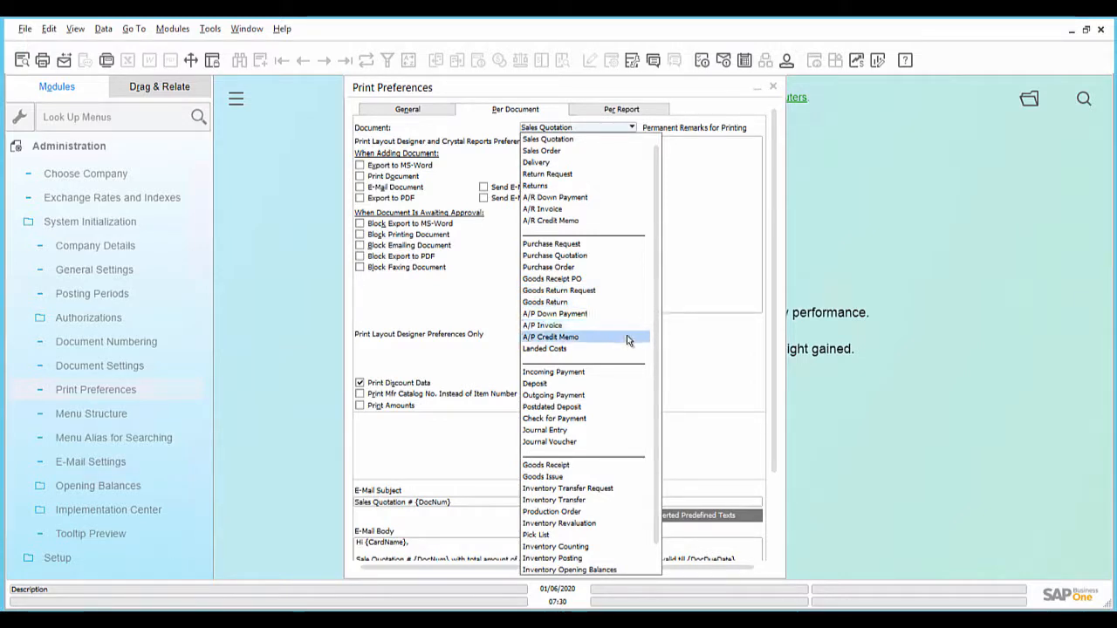
pyautogui.click(611, 142)
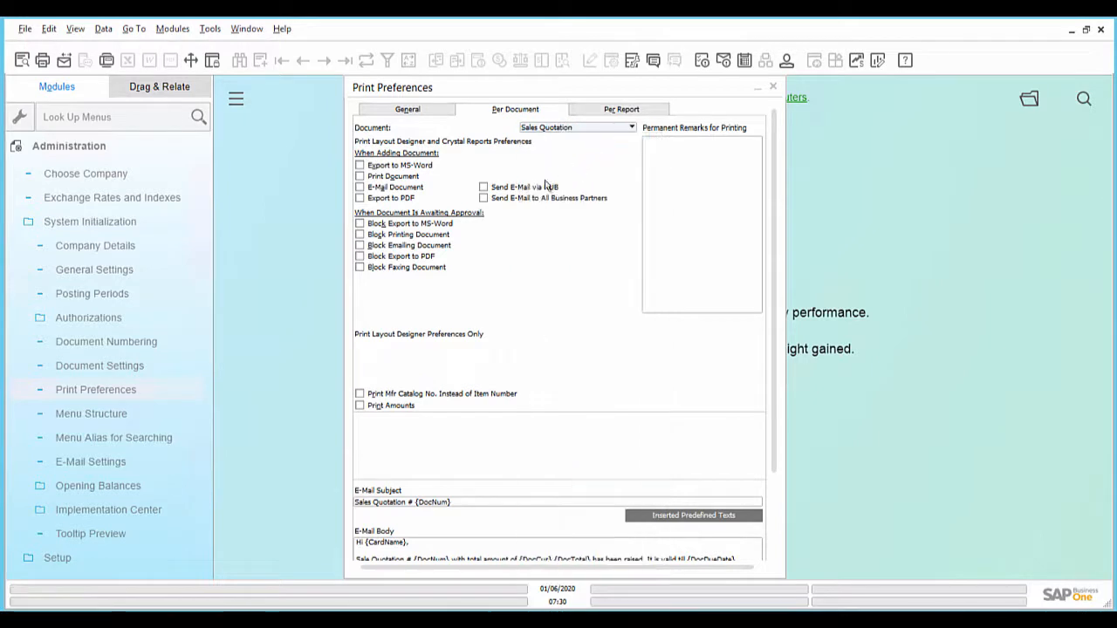
pyautogui.click(484, 189)
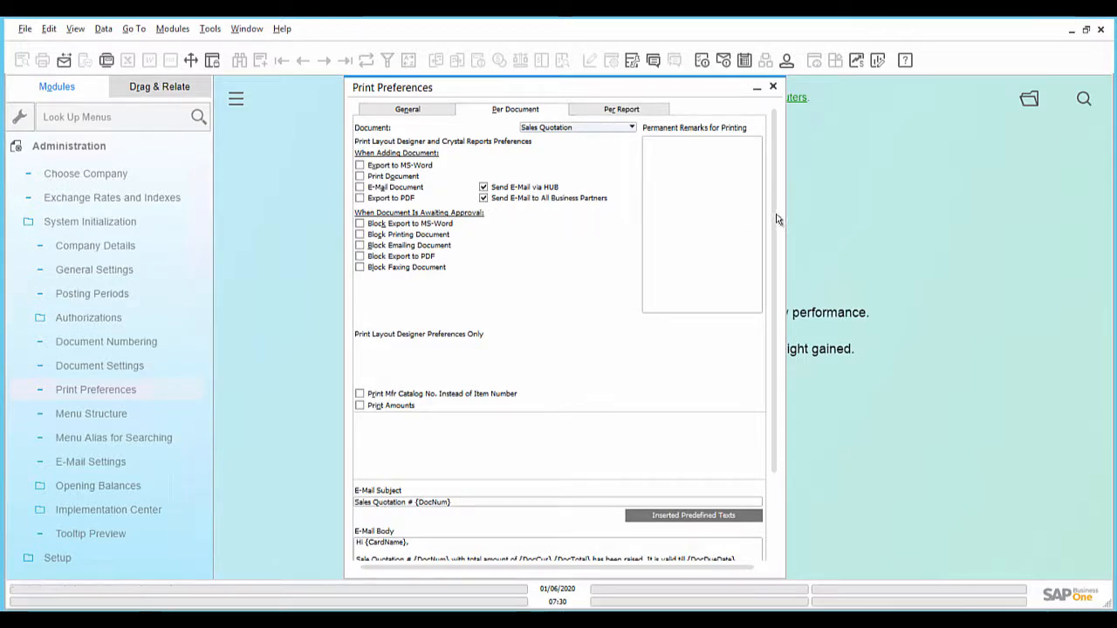
# - Change the closing line of the sales quotation e-mail body to "Thanks & Regards," and update the print preferences
pyautogui.moveTo(775, 220); pyautogui.dragTo(774, 323)
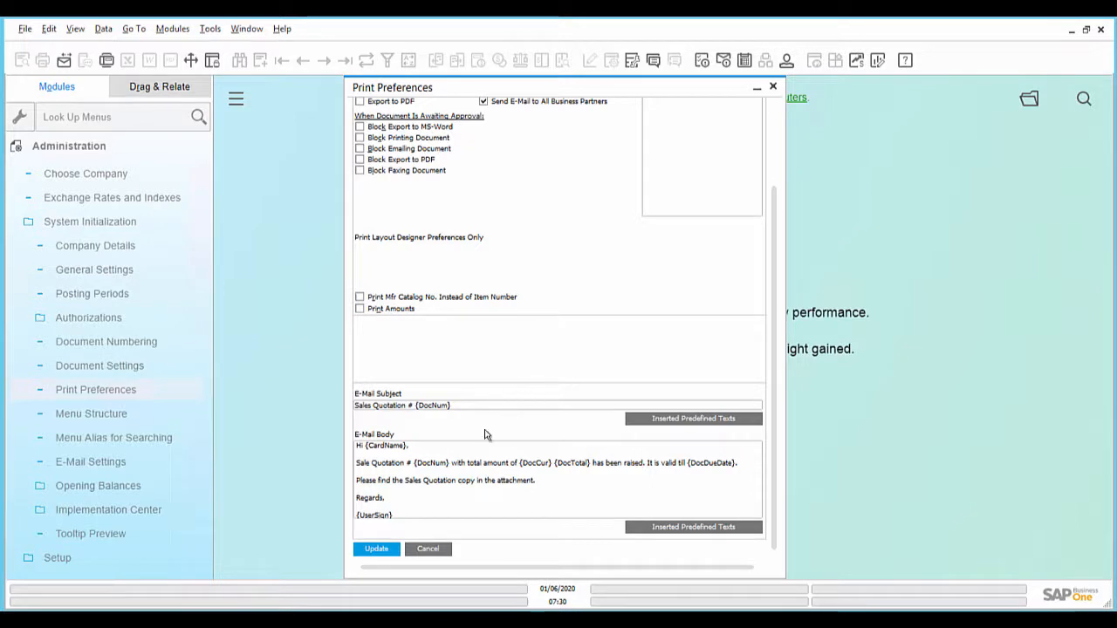
pyautogui.click(476, 454)
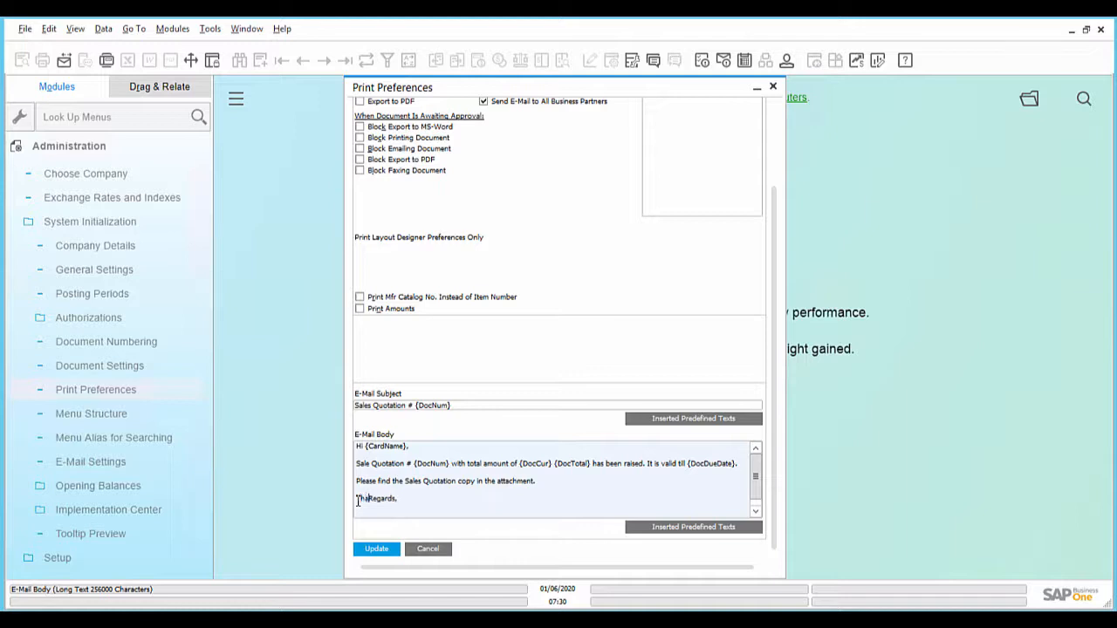
pyautogui.write('anks &')
pyautogui.scroll(-1, 375, 507)
pyautogui.click(399, 548)
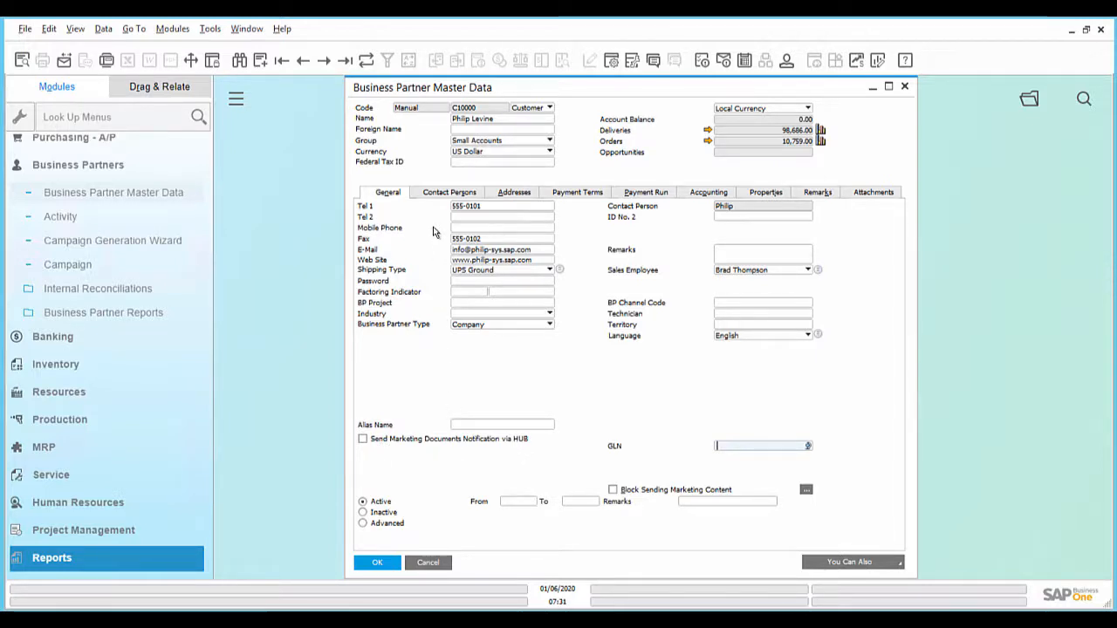
# - Check the customer's contact person details, including the e-mail field, in Business Partner Master Data and return to the general data
pyautogui.click(436, 195)
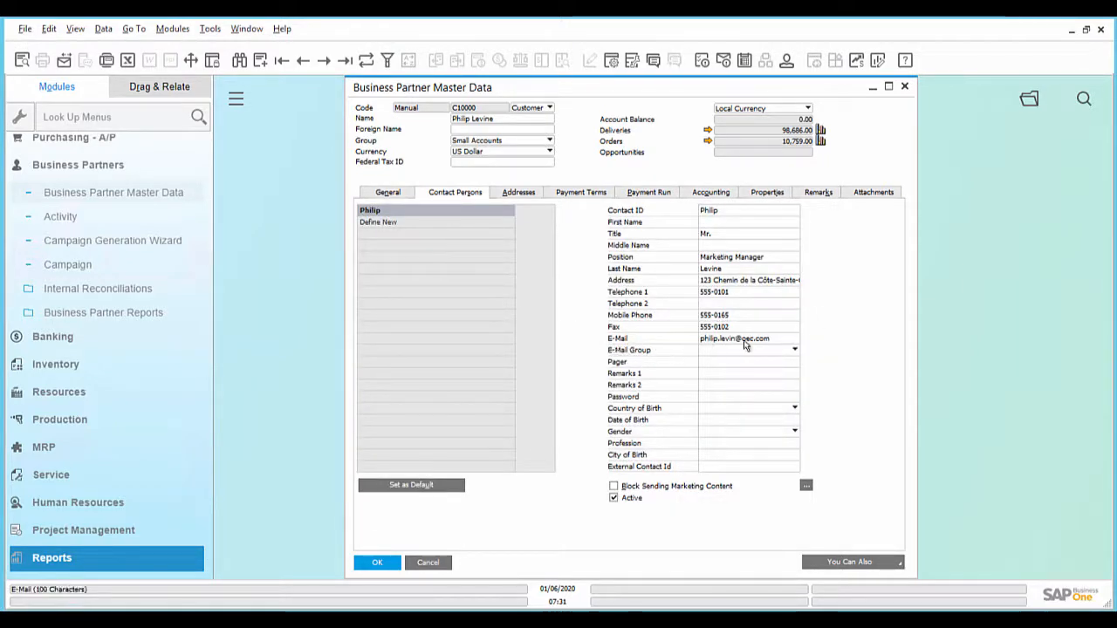
pyautogui.click(388, 192)
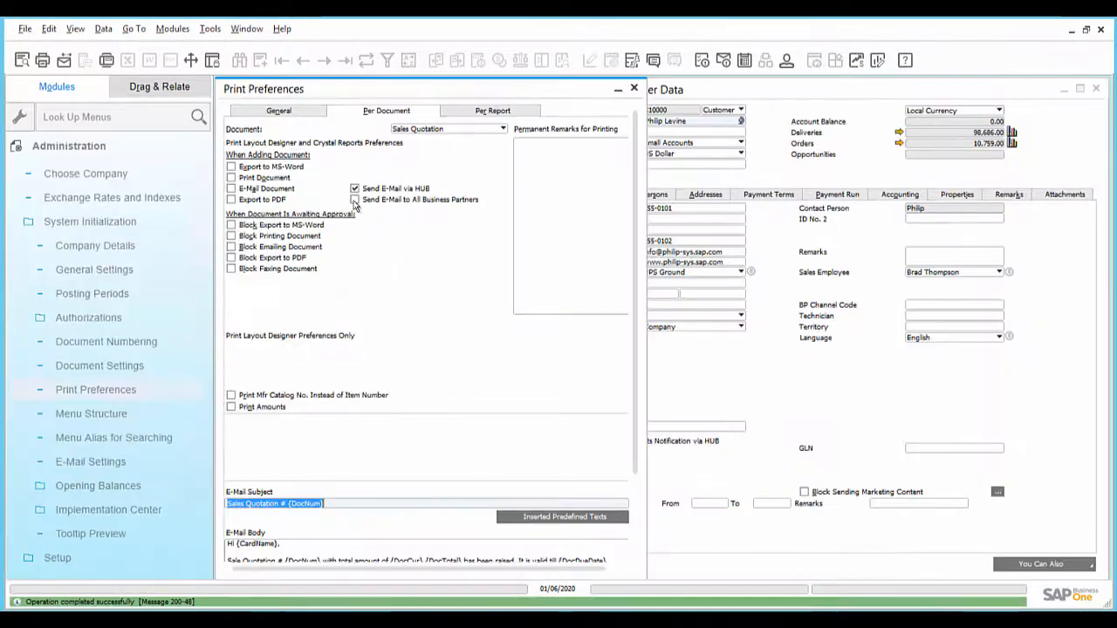
# - Enable Send E-Mail to All Business Partners in the Sales Quotation print preferences, save the update and close the window
pyautogui.click(354, 200)
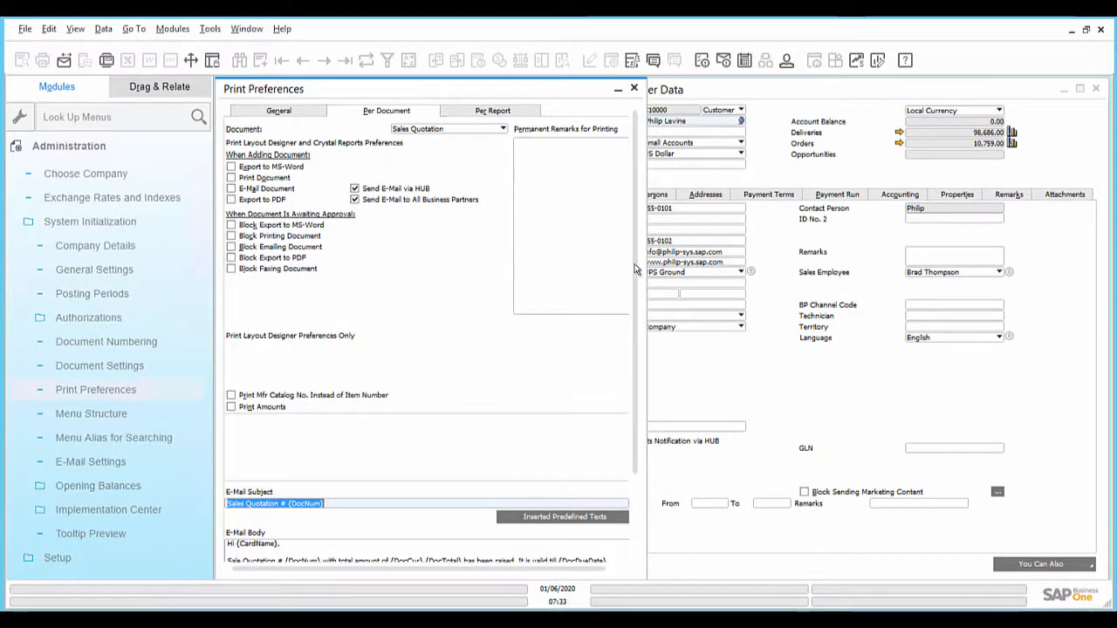
pyautogui.moveTo(640, 316); pyautogui.dragTo(641, 379)
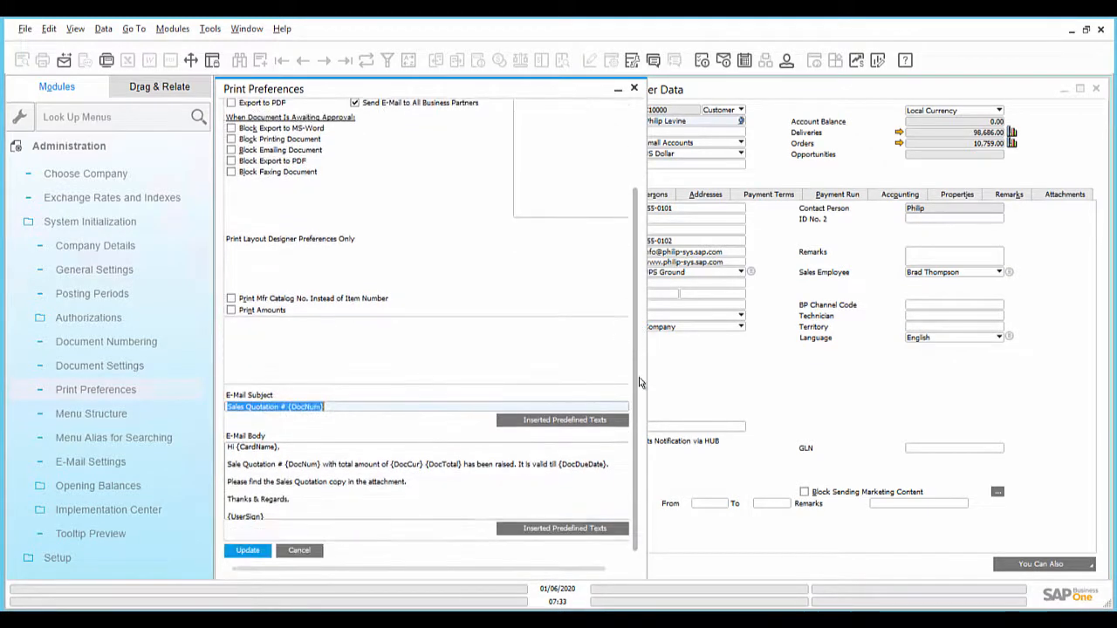
pyautogui.click(249, 550)
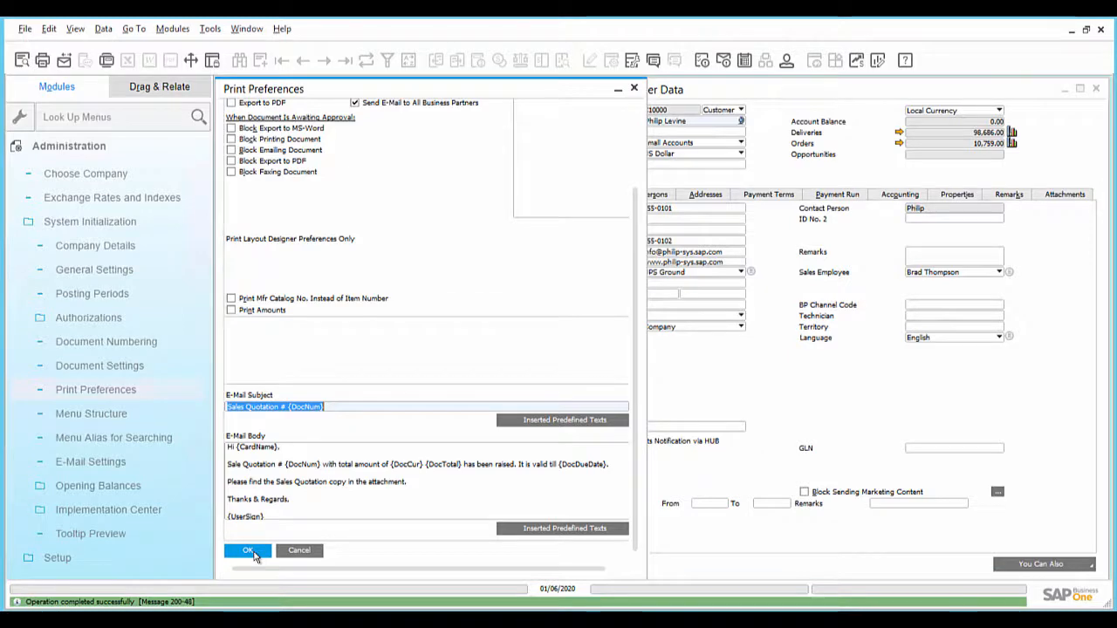
pyautogui.click(250, 552)
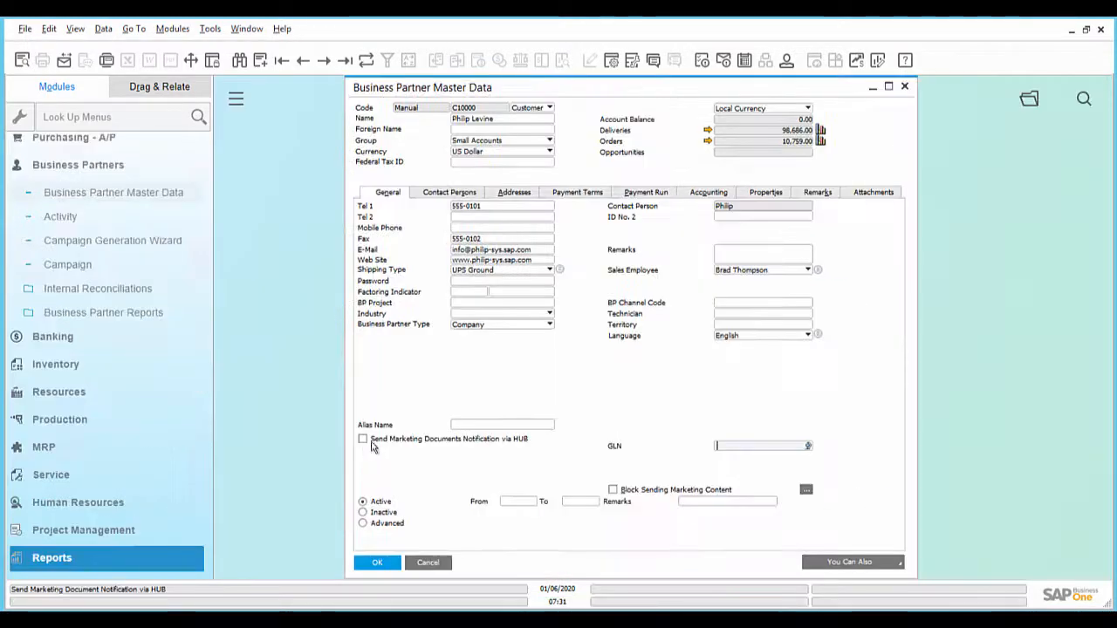